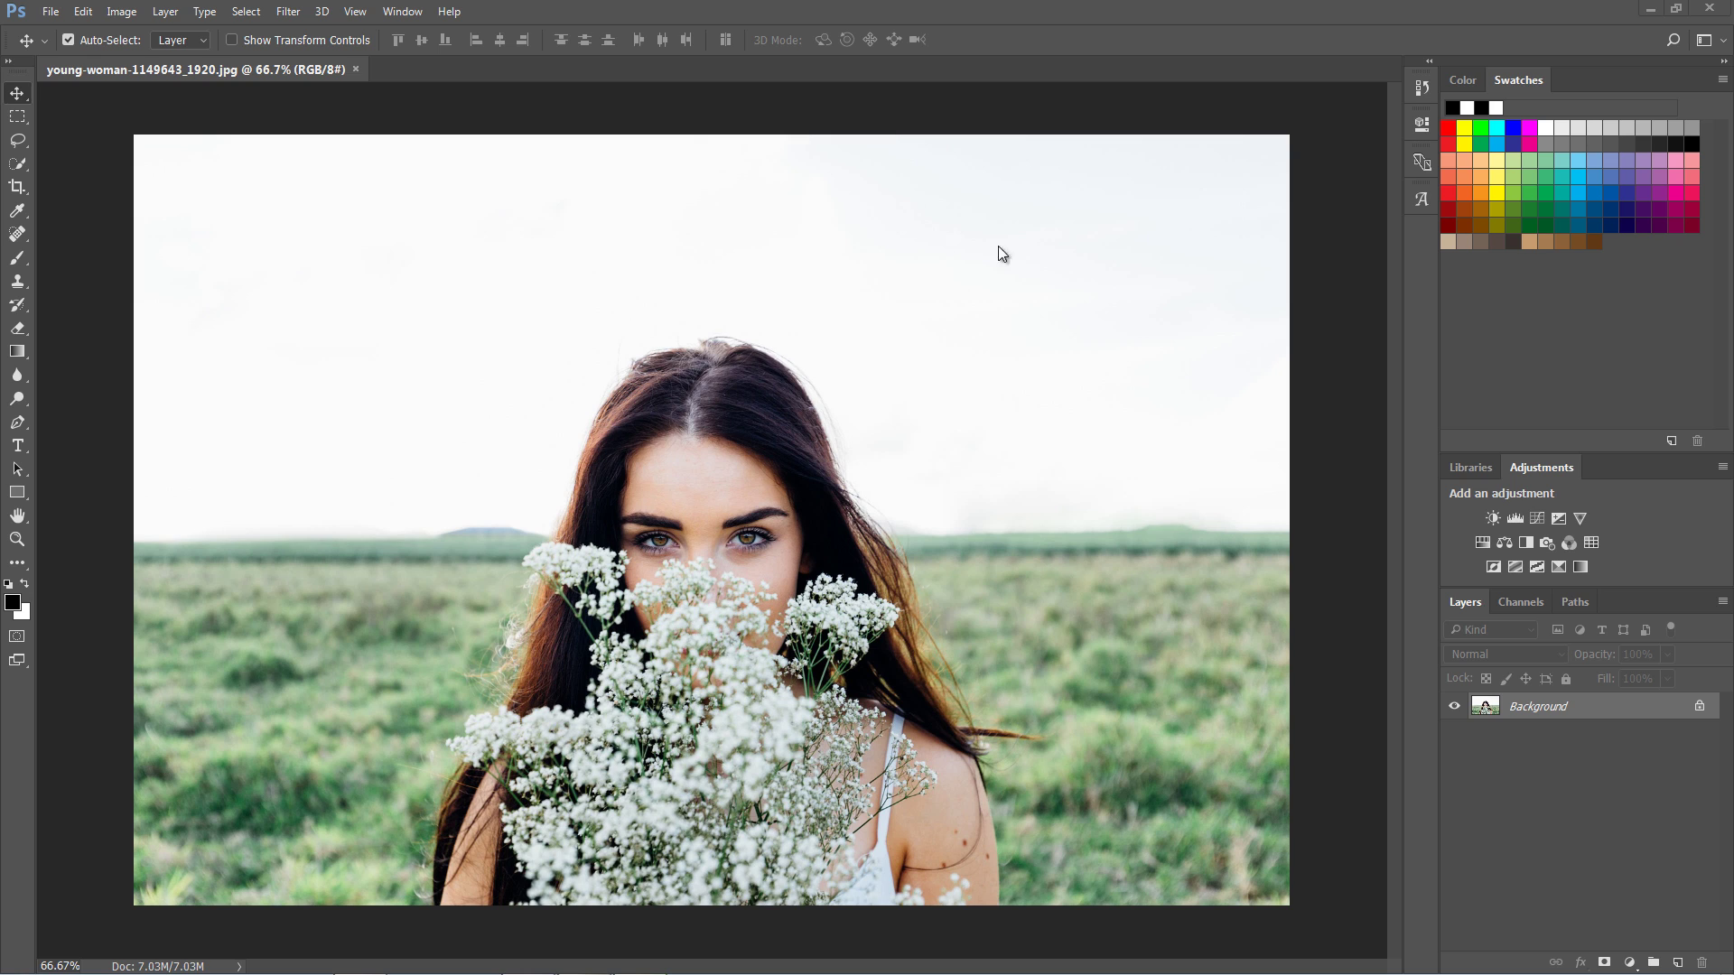
Add a new layer and fill it with a Clouds render.
{"action": "left_click", "coordinate": [1677, 962]}
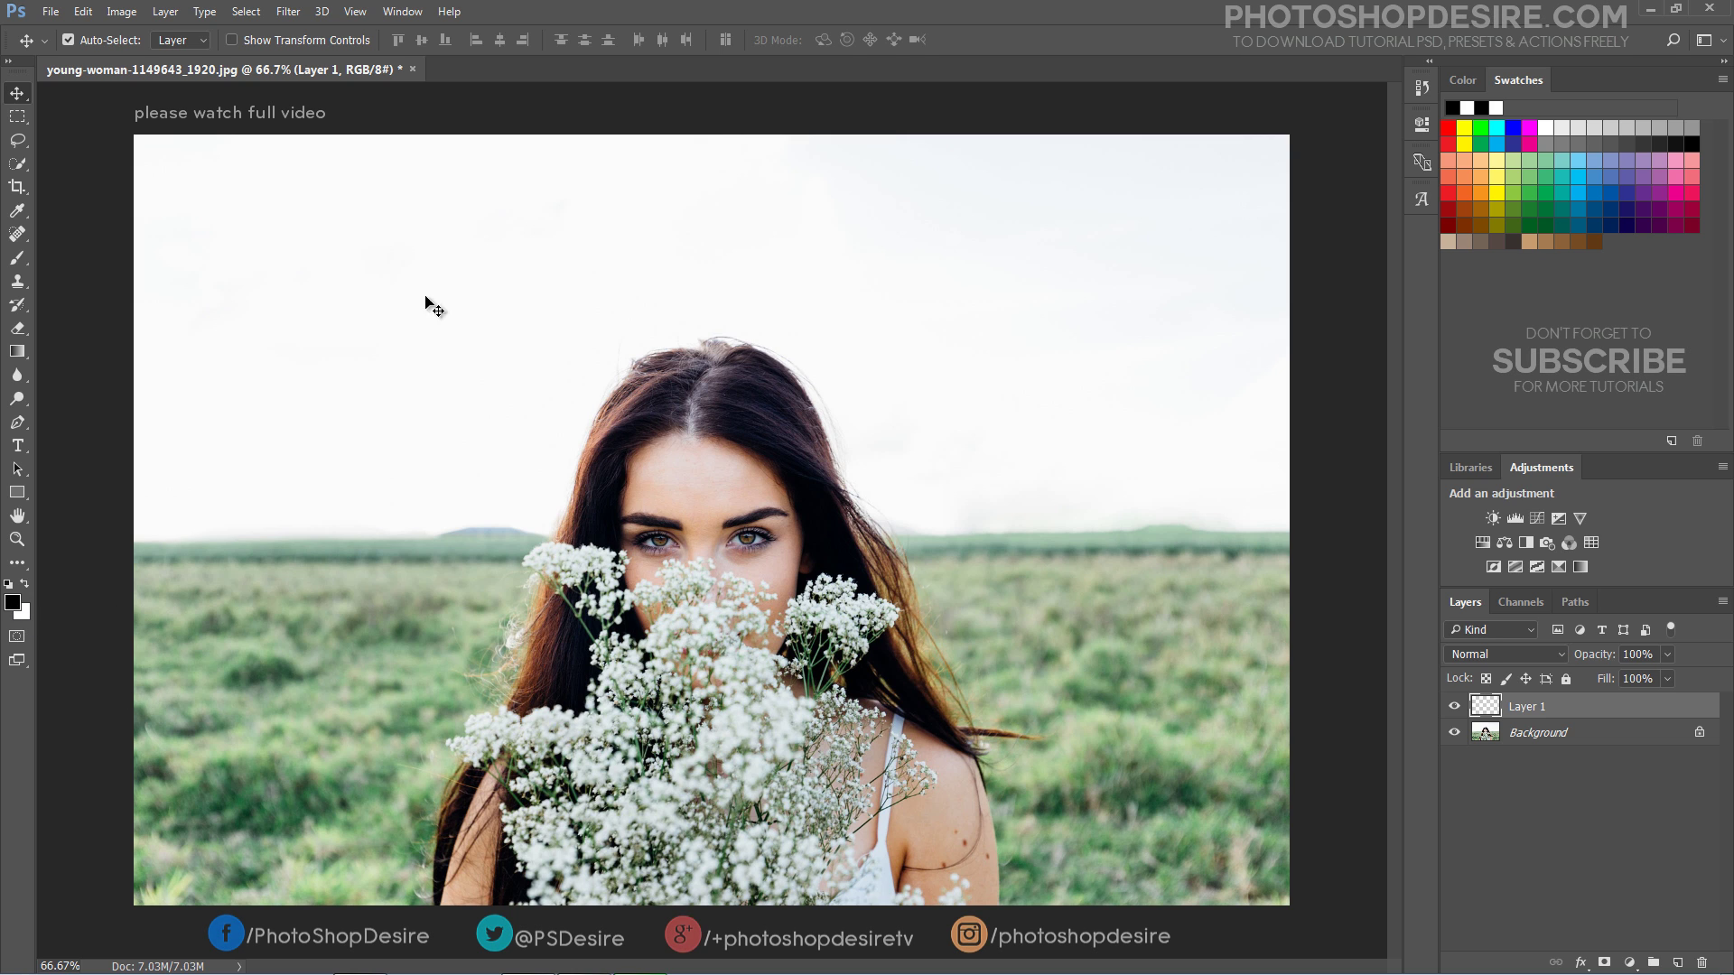
{"action": "left_click", "coordinate": [288, 11]}
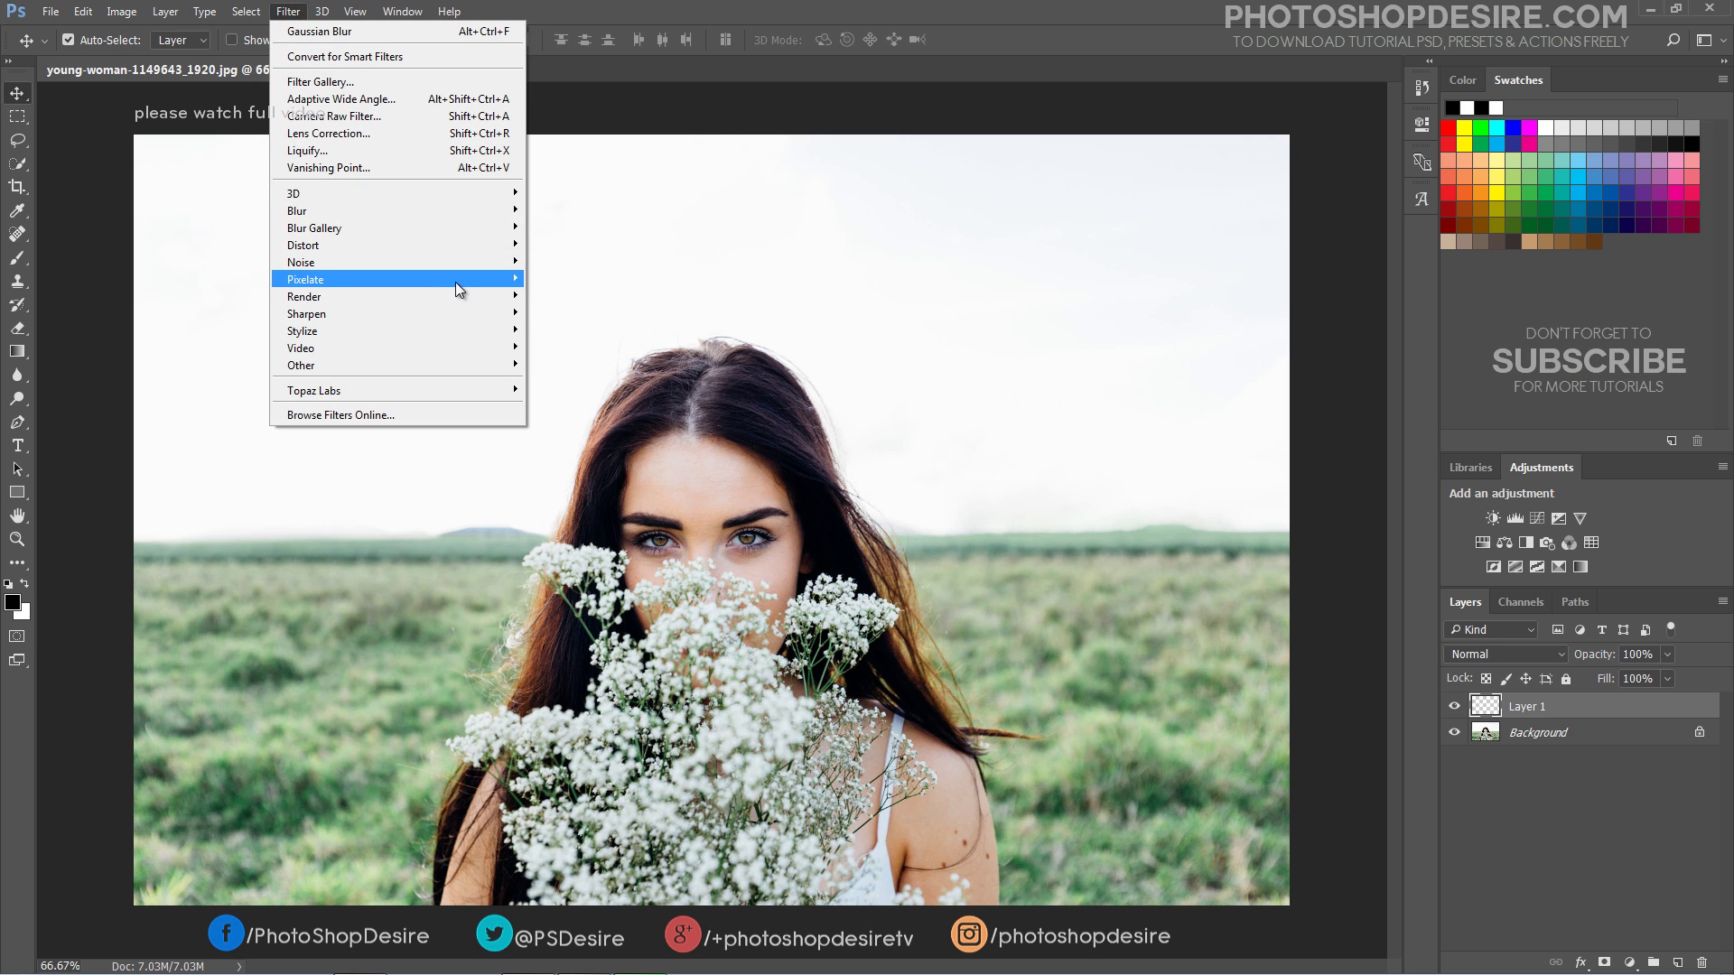
{"action": "mouse_move", "coordinate": [476, 307]}
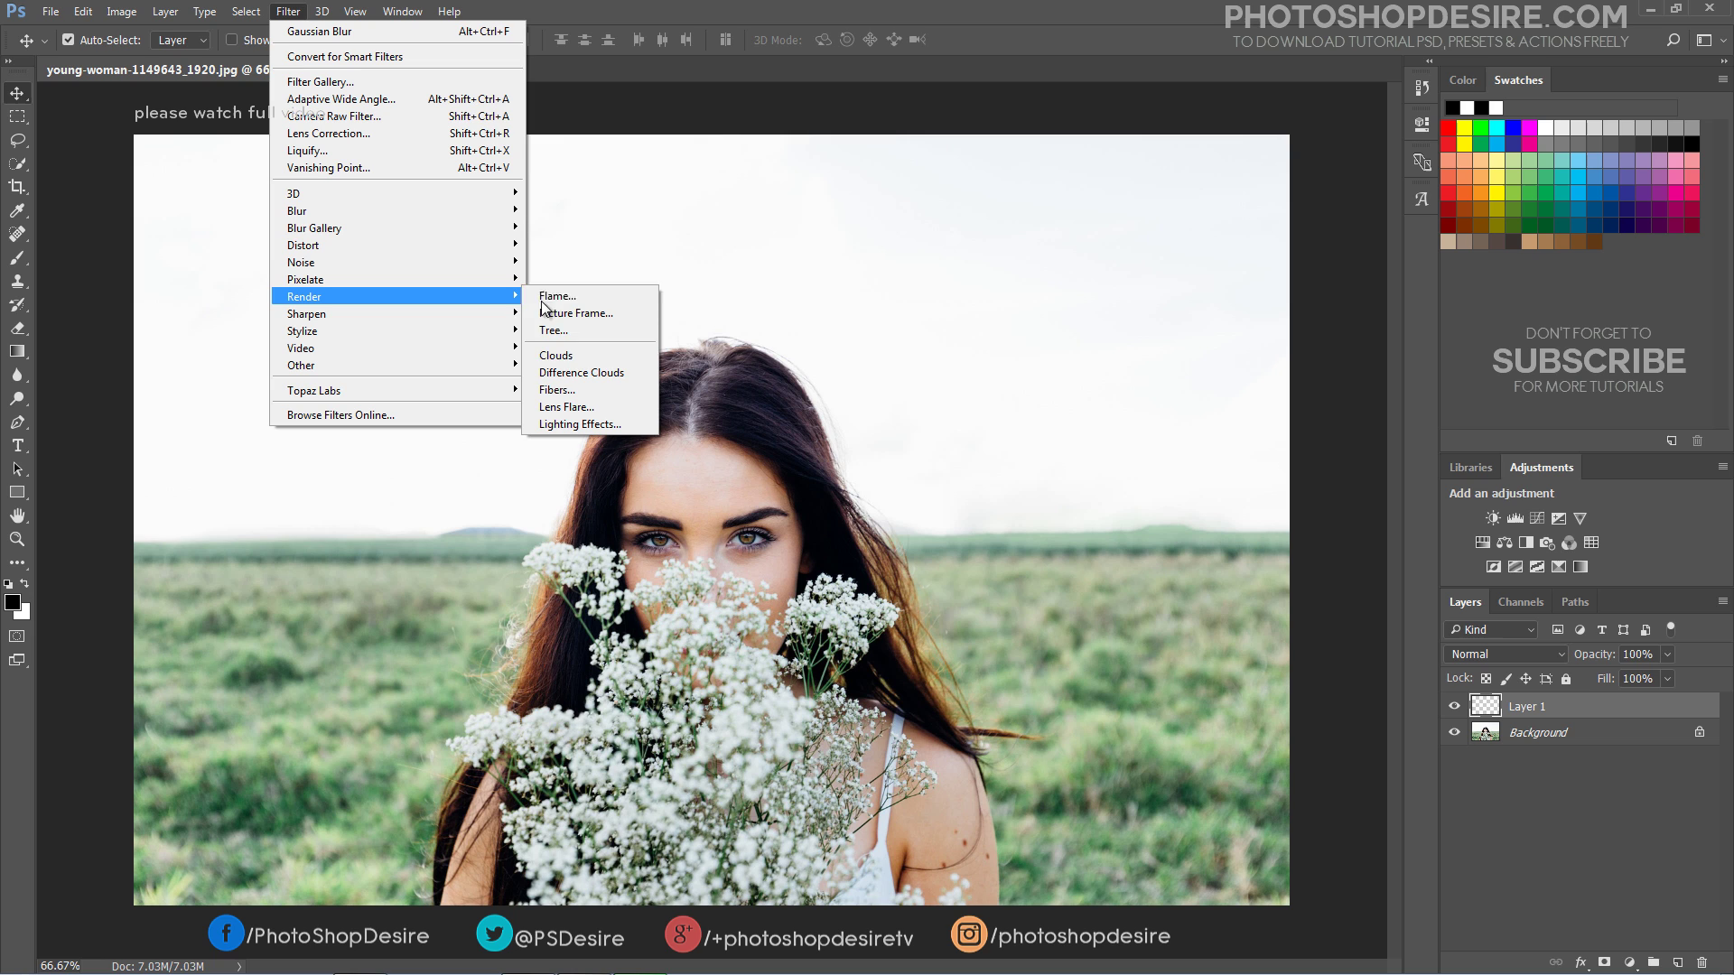
{"action": "left_click", "coordinate": [600, 356]}
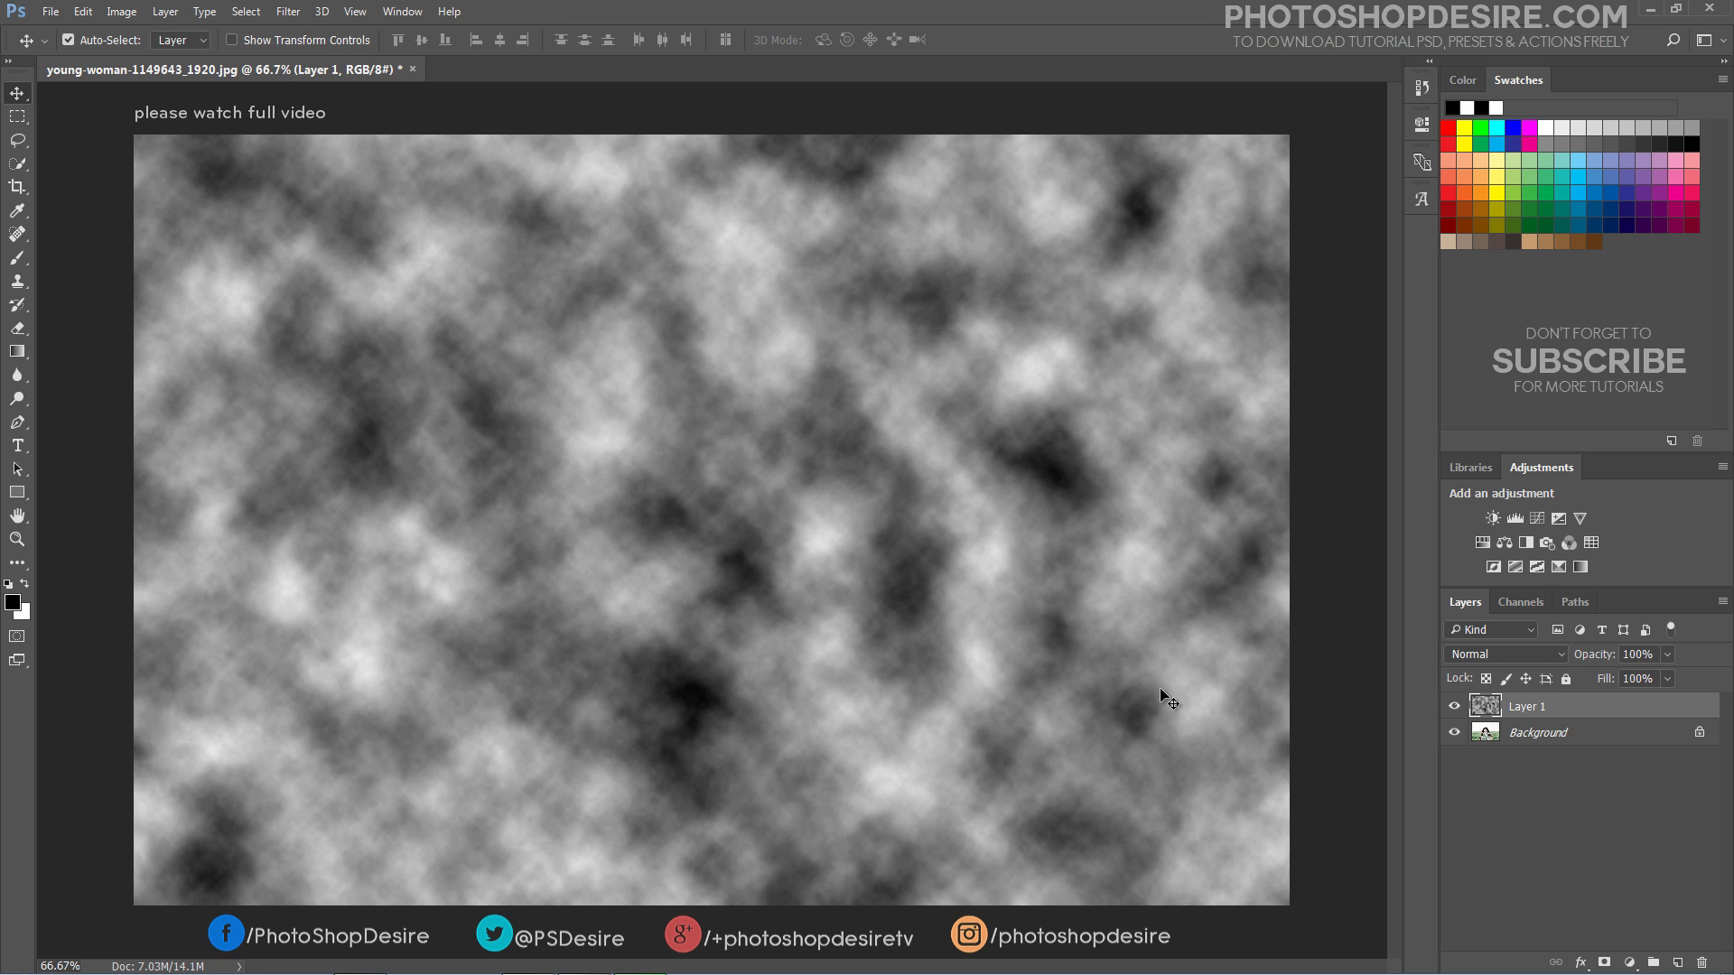
Add a second layer rendered with Clouds and set its blend mode to Overlay.
{"action": "left_click", "coordinate": [1678, 961]}
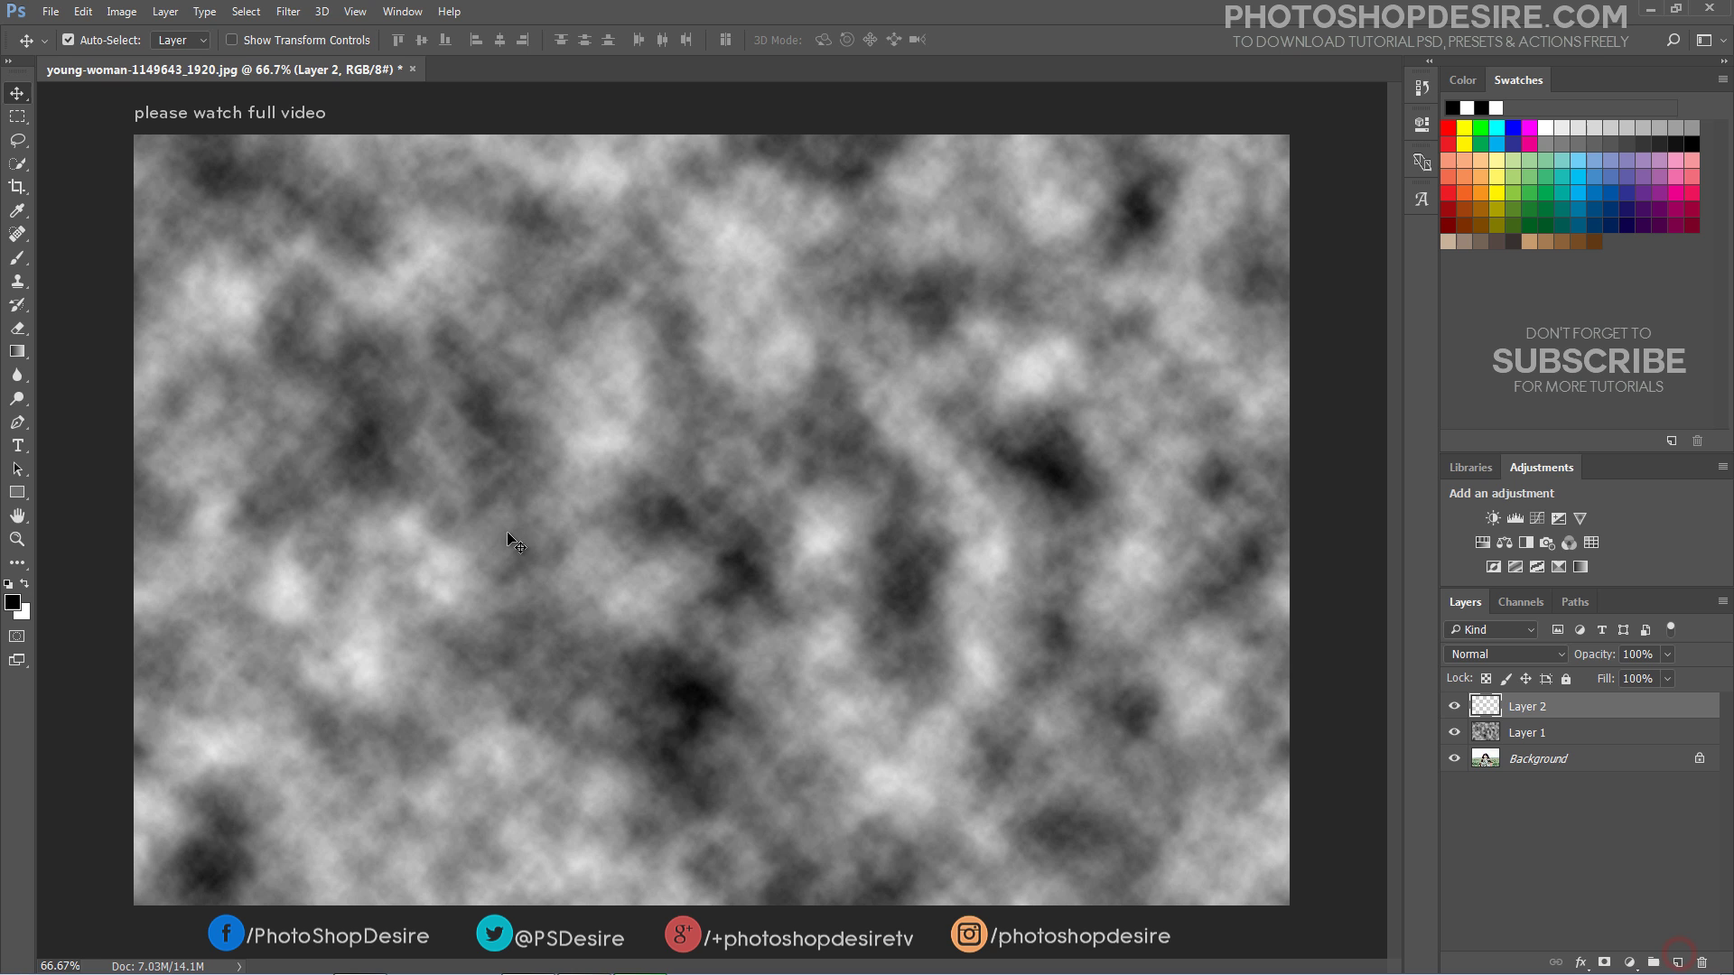
{"action": "left_click", "coordinate": [287, 13]}
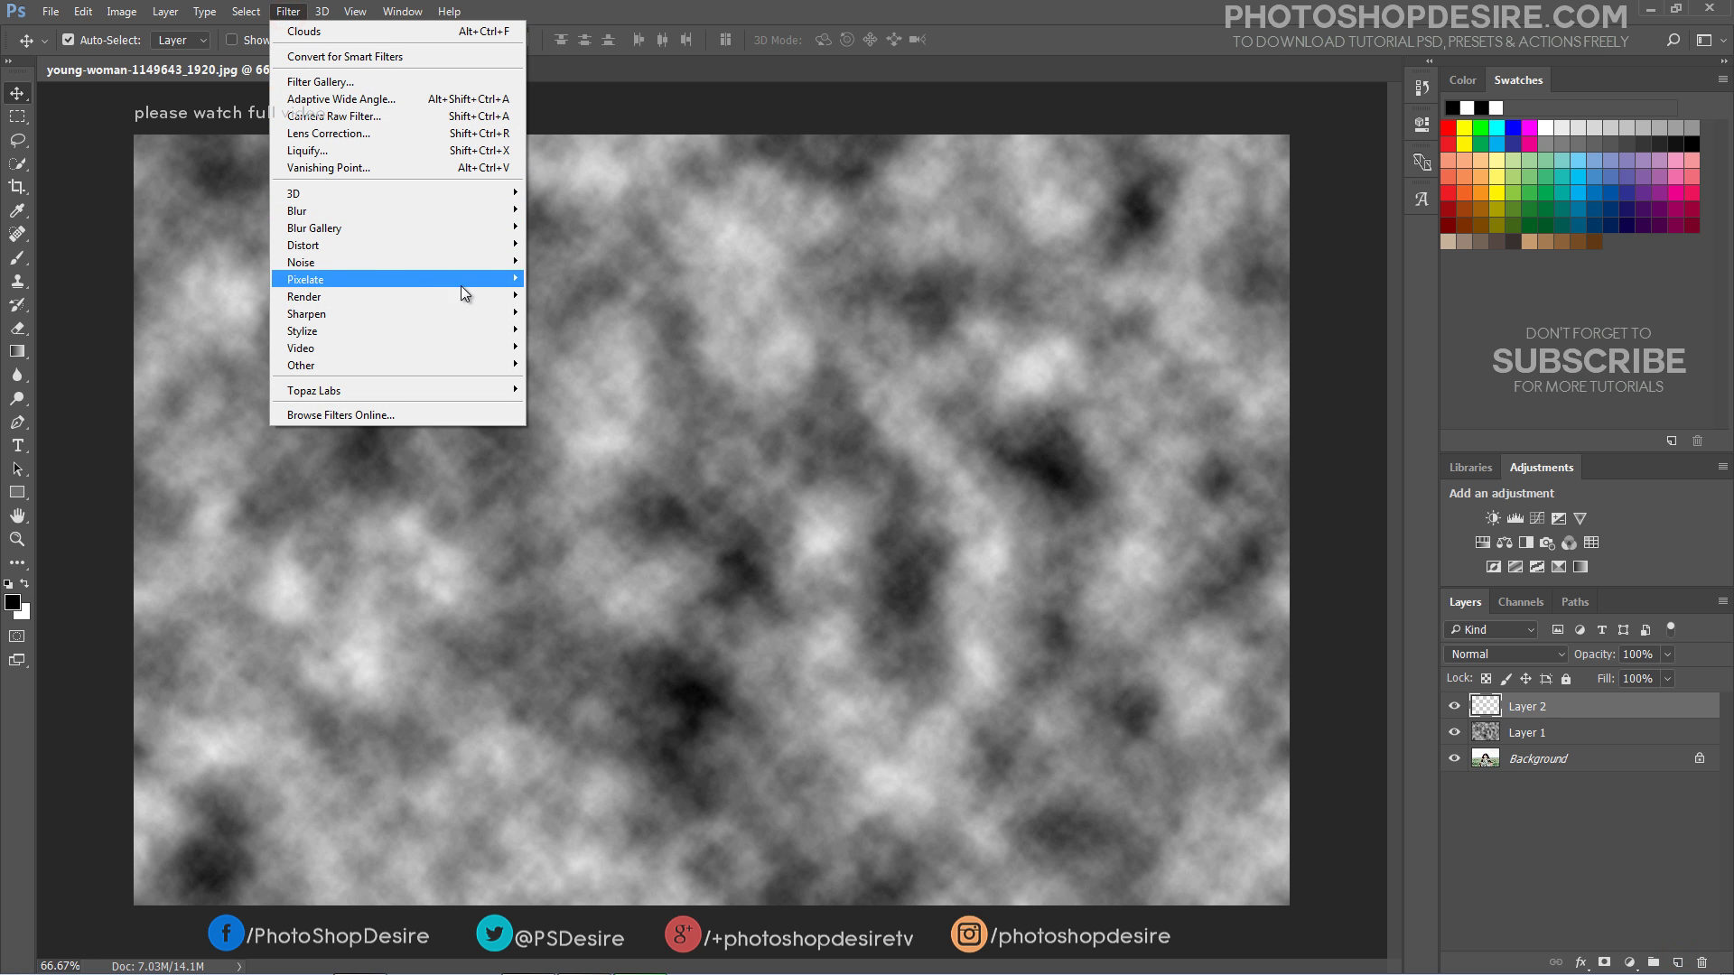
{"action": "mouse_move", "coordinate": [468, 295]}
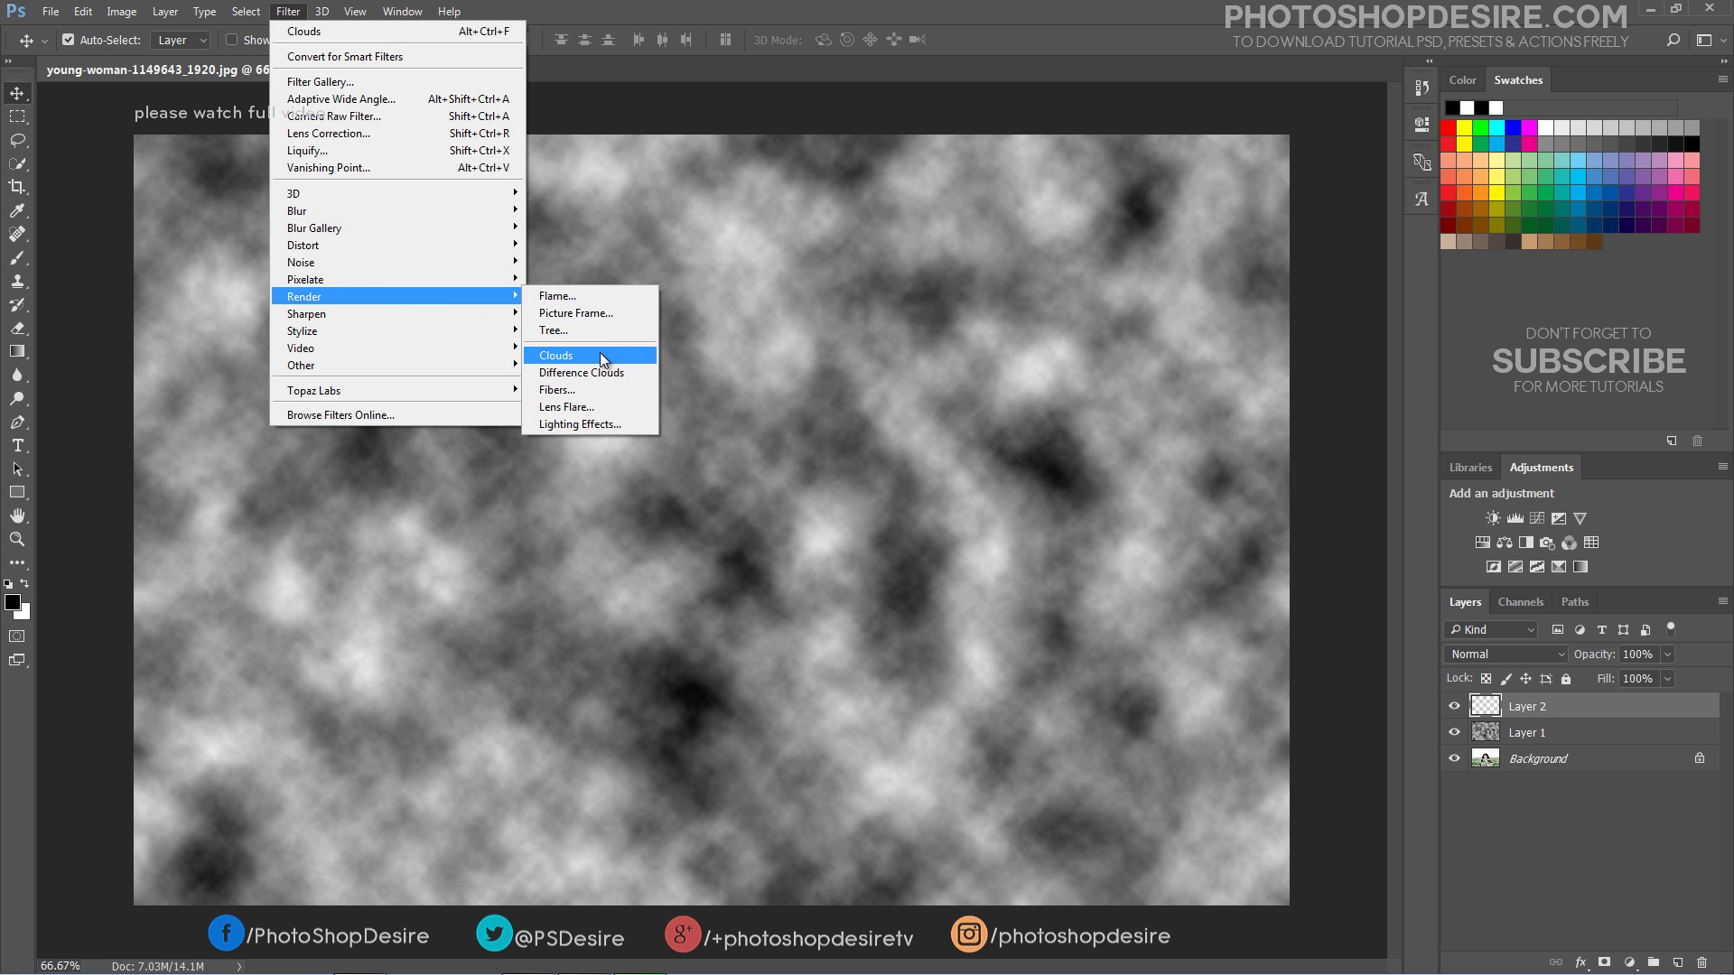
{"action": "left_click", "coordinate": [602, 359]}
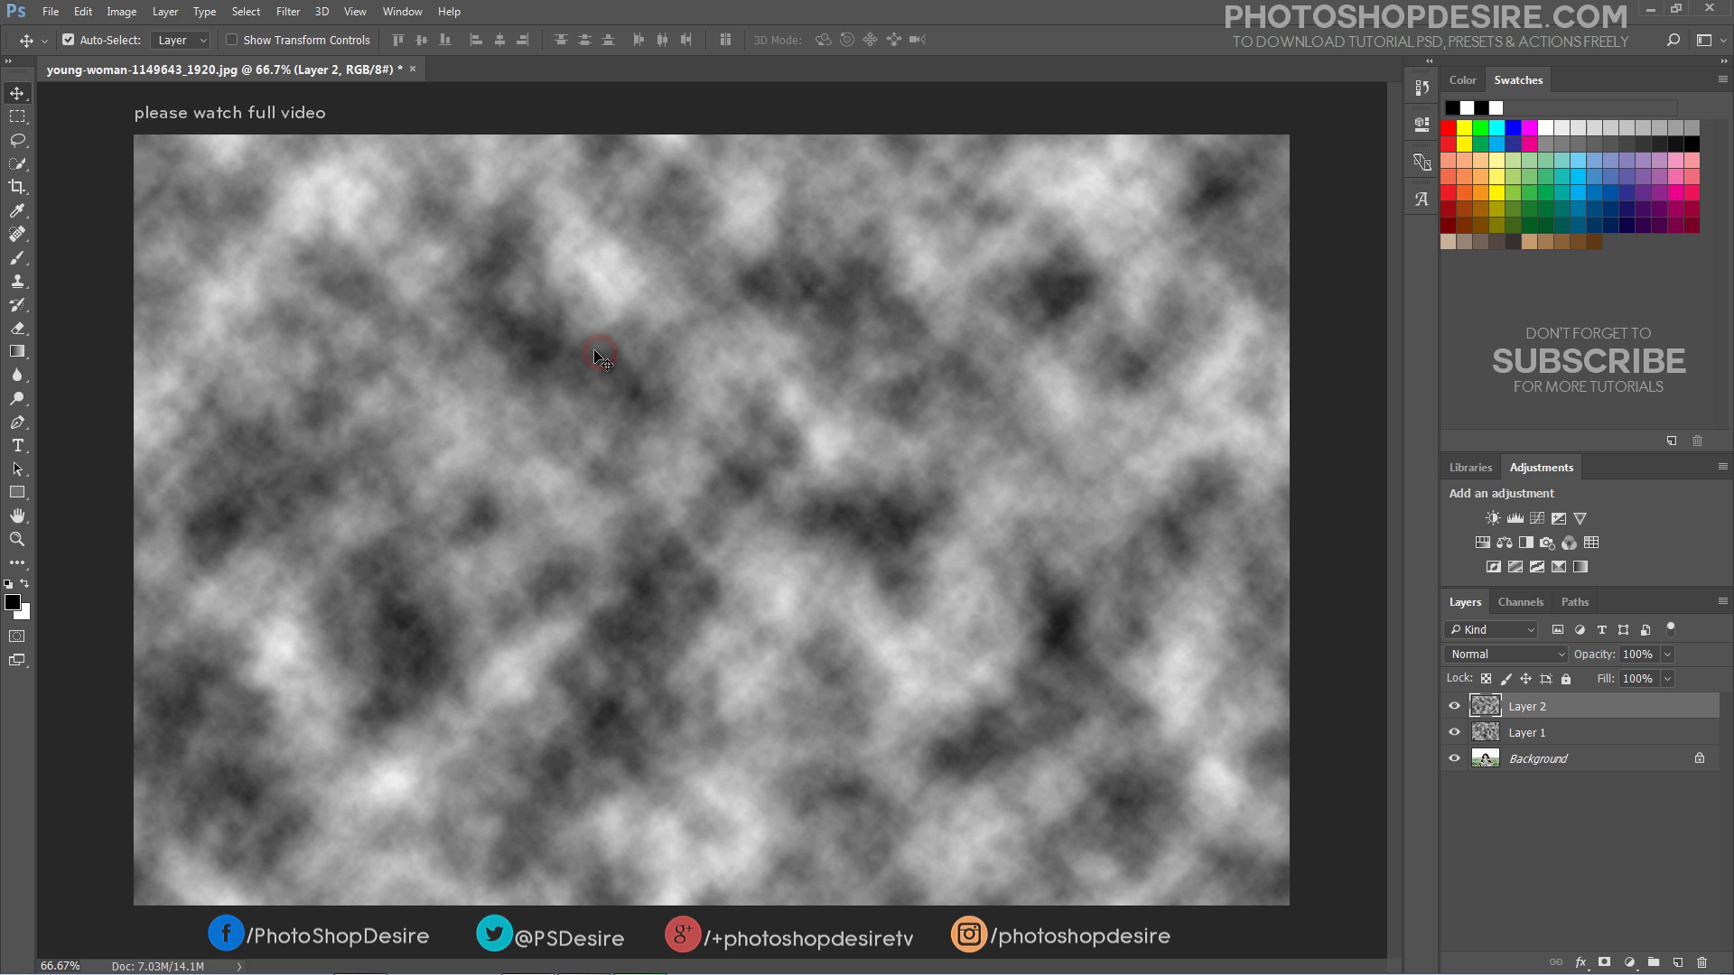
{"action": "left_click", "coordinate": [1540, 658]}
{"action": "left_click", "coordinate": [1457, 417]}
{"action": "left_click", "coordinate": [1454, 707]}
{"action": "left_click", "coordinate": [1453, 707]}
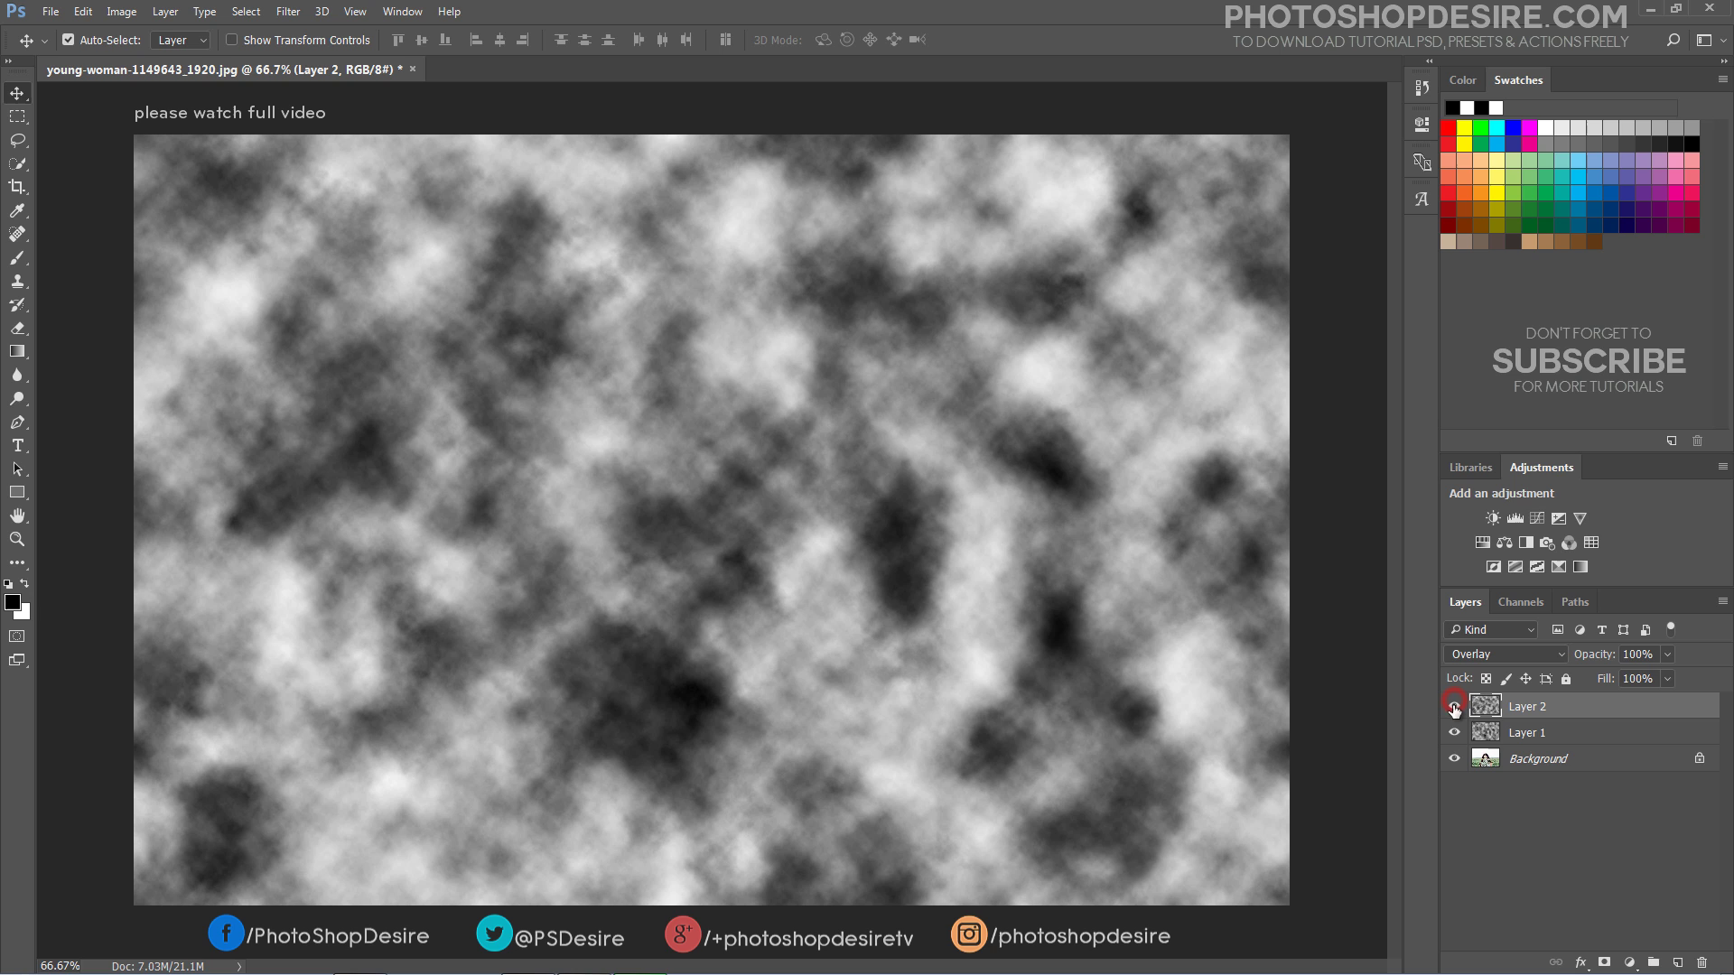
Merge the two cloud layers into one and rename it CLOUDS.
{"action": "left_click", "coordinate": [1526, 732], "text": "shift"}
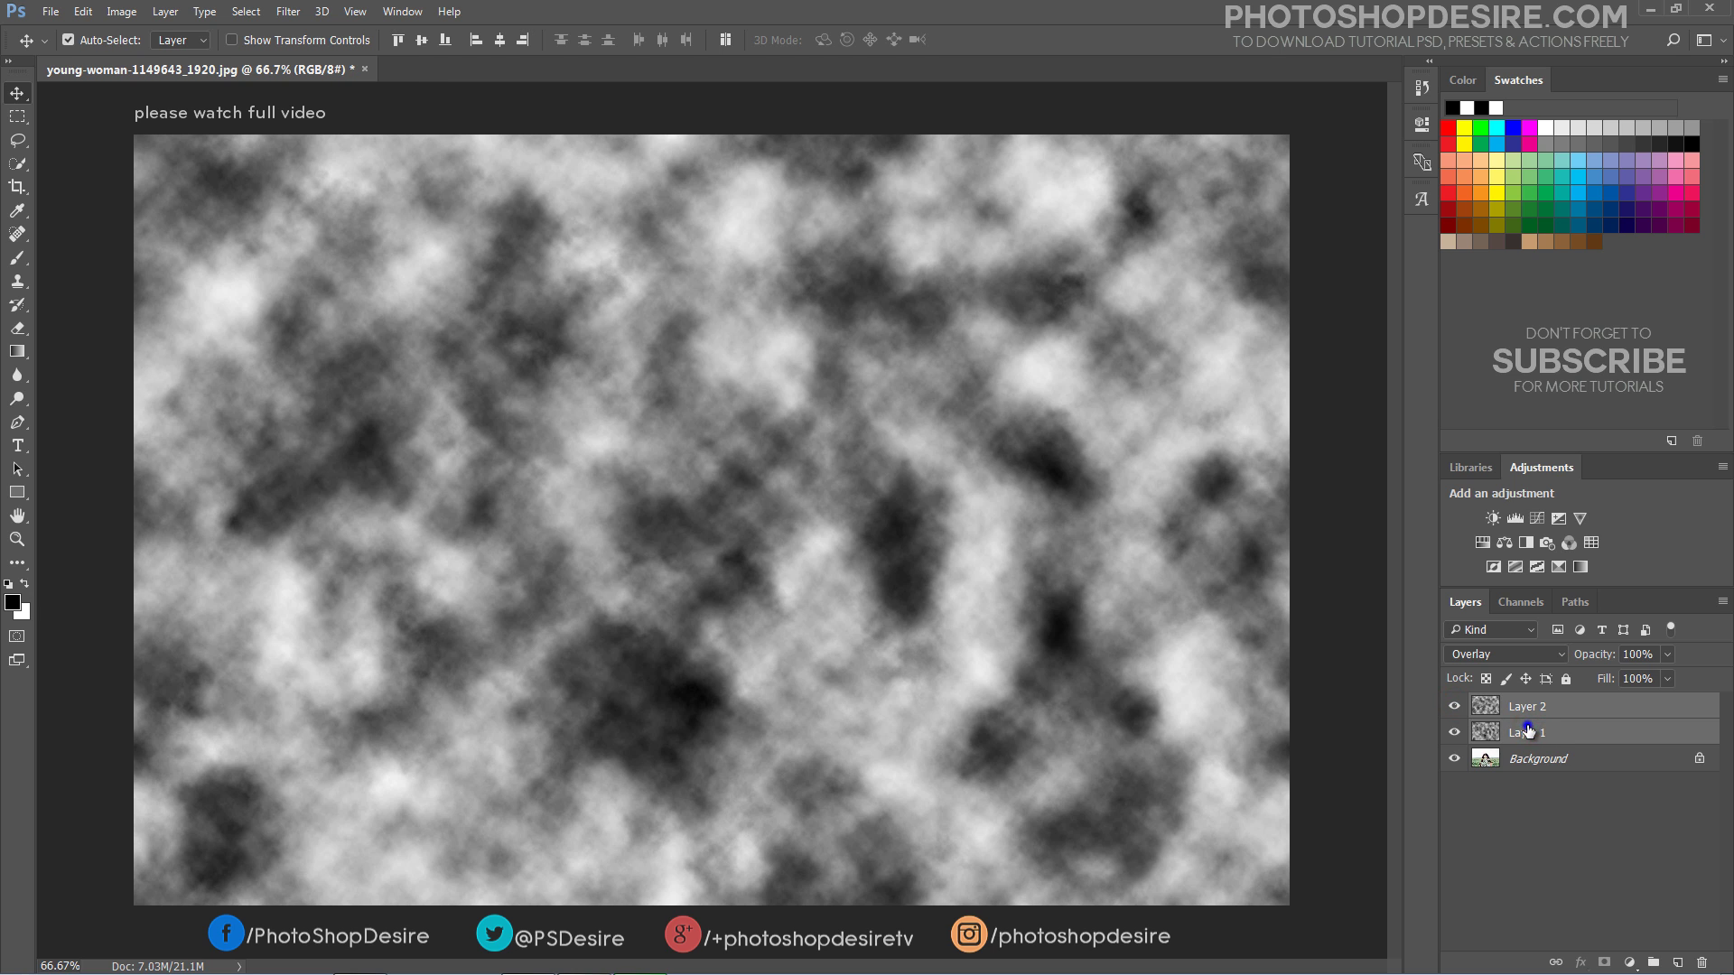
{"action": "right_click", "coordinate": [1526, 731]}
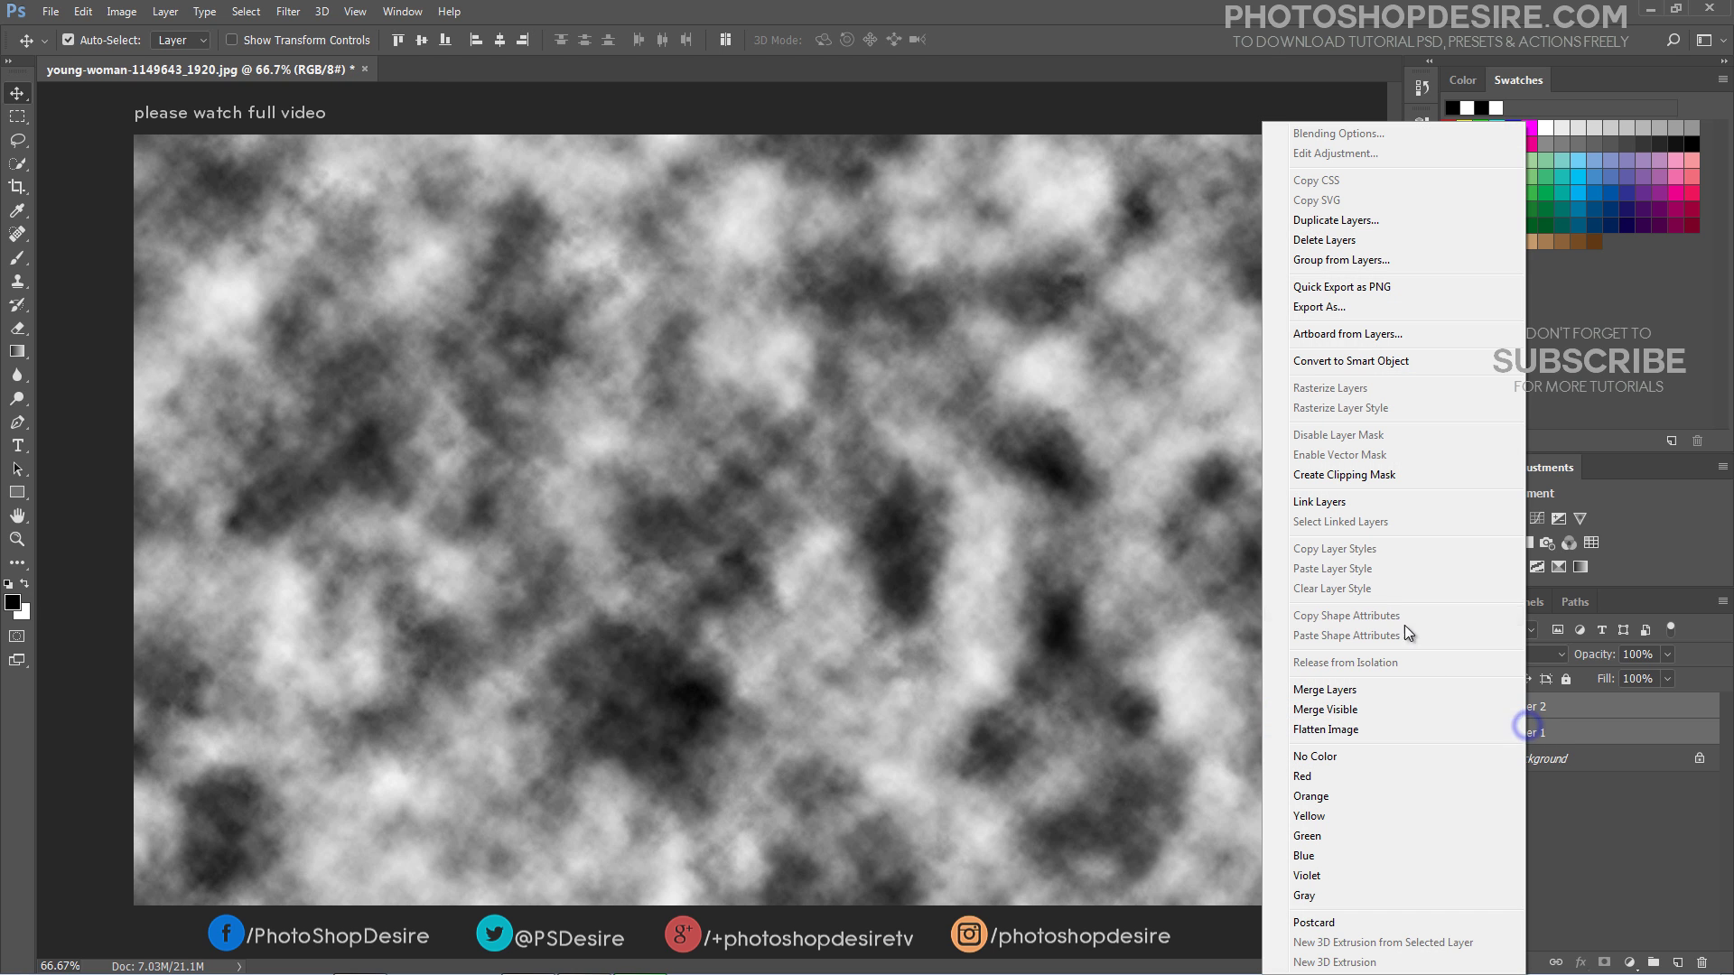
{"action": "left_click", "coordinate": [1391, 688]}
{"action": "left_click", "coordinate": [1453, 709]}
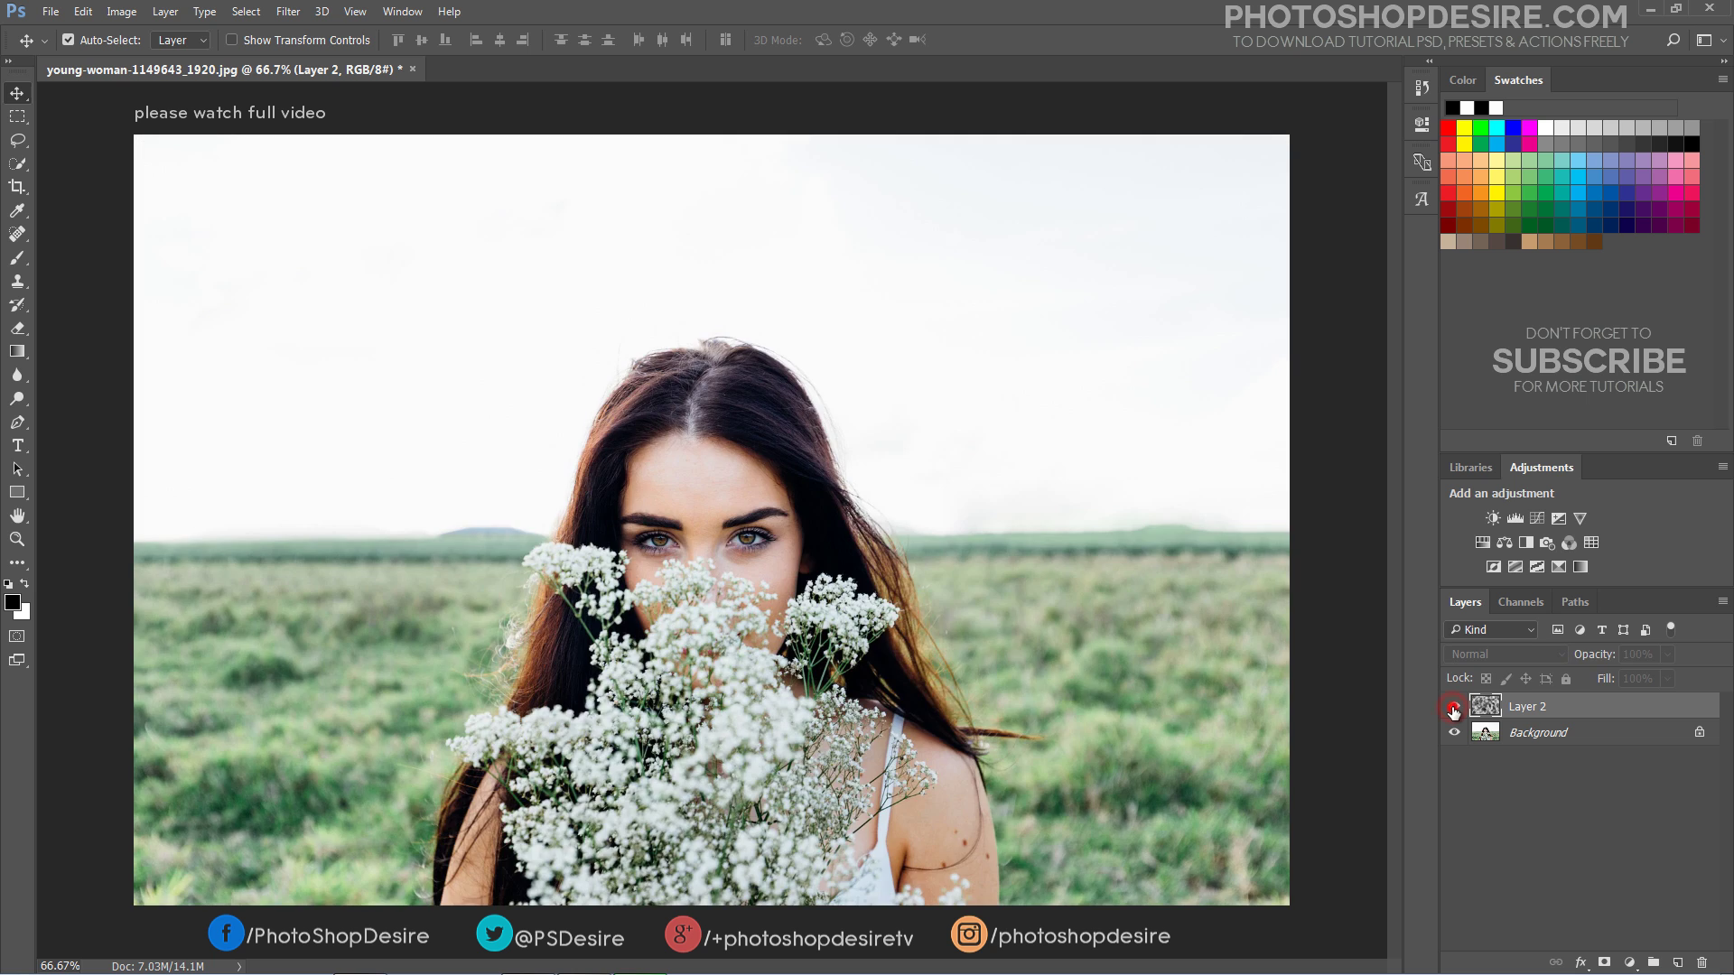
{"action": "left_click", "coordinate": [1453, 709]}
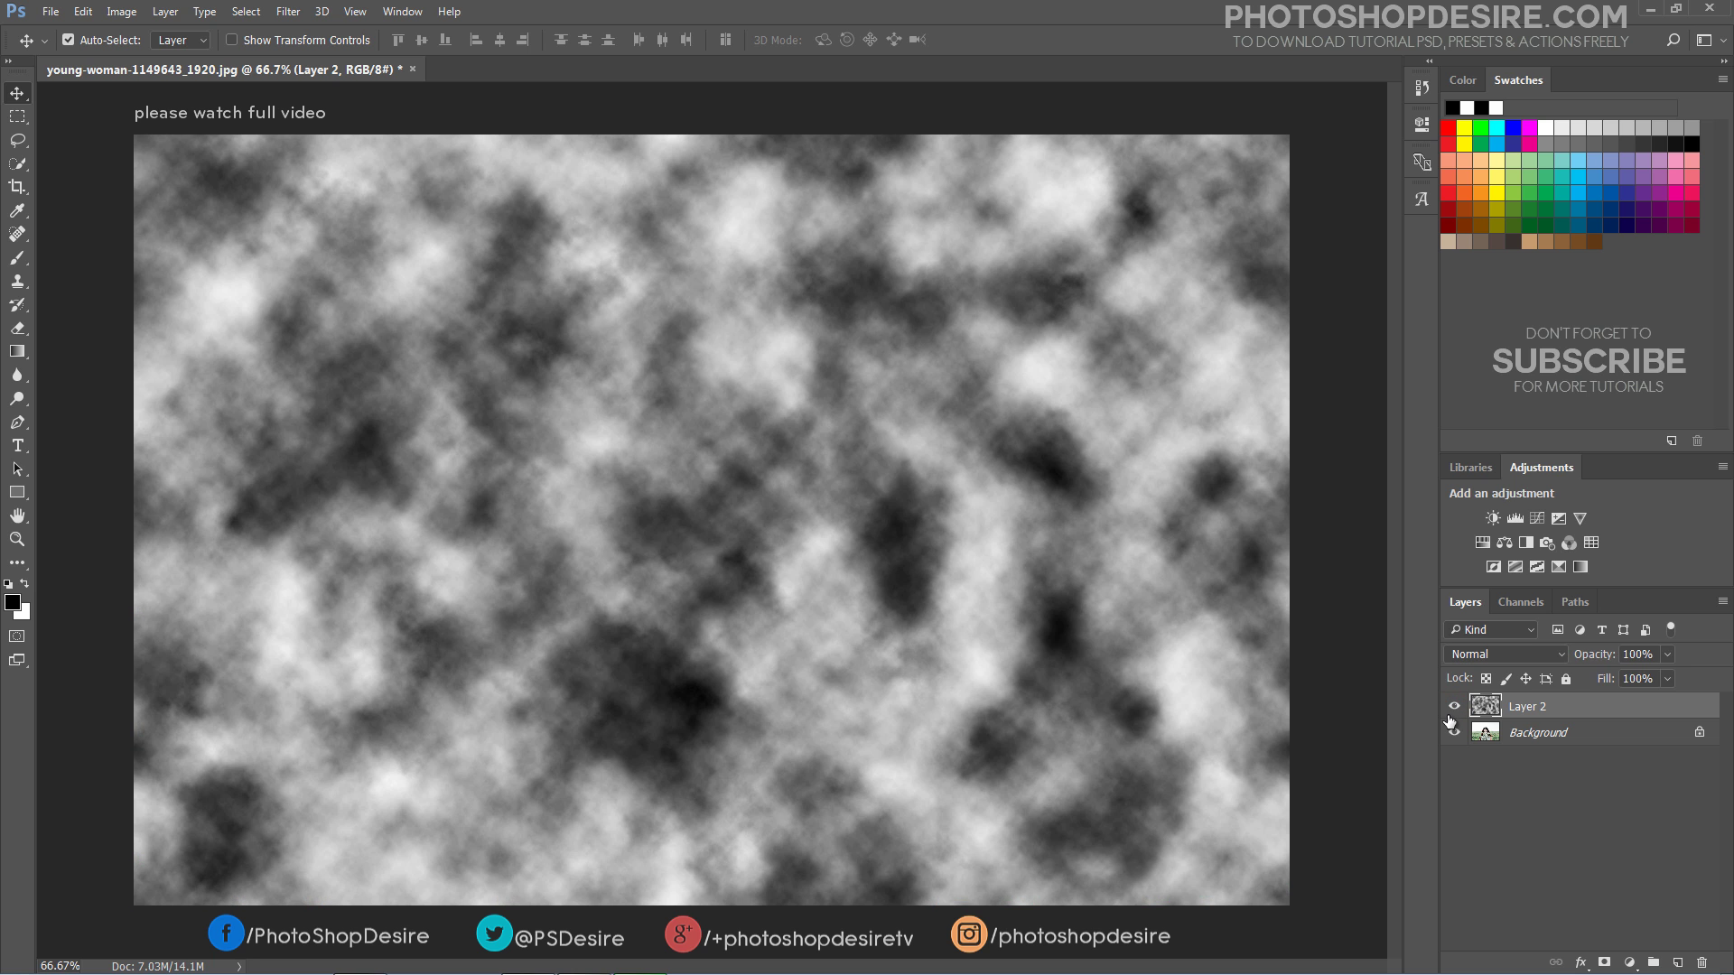
{"action": "left_click", "coordinate": [1452, 707]}
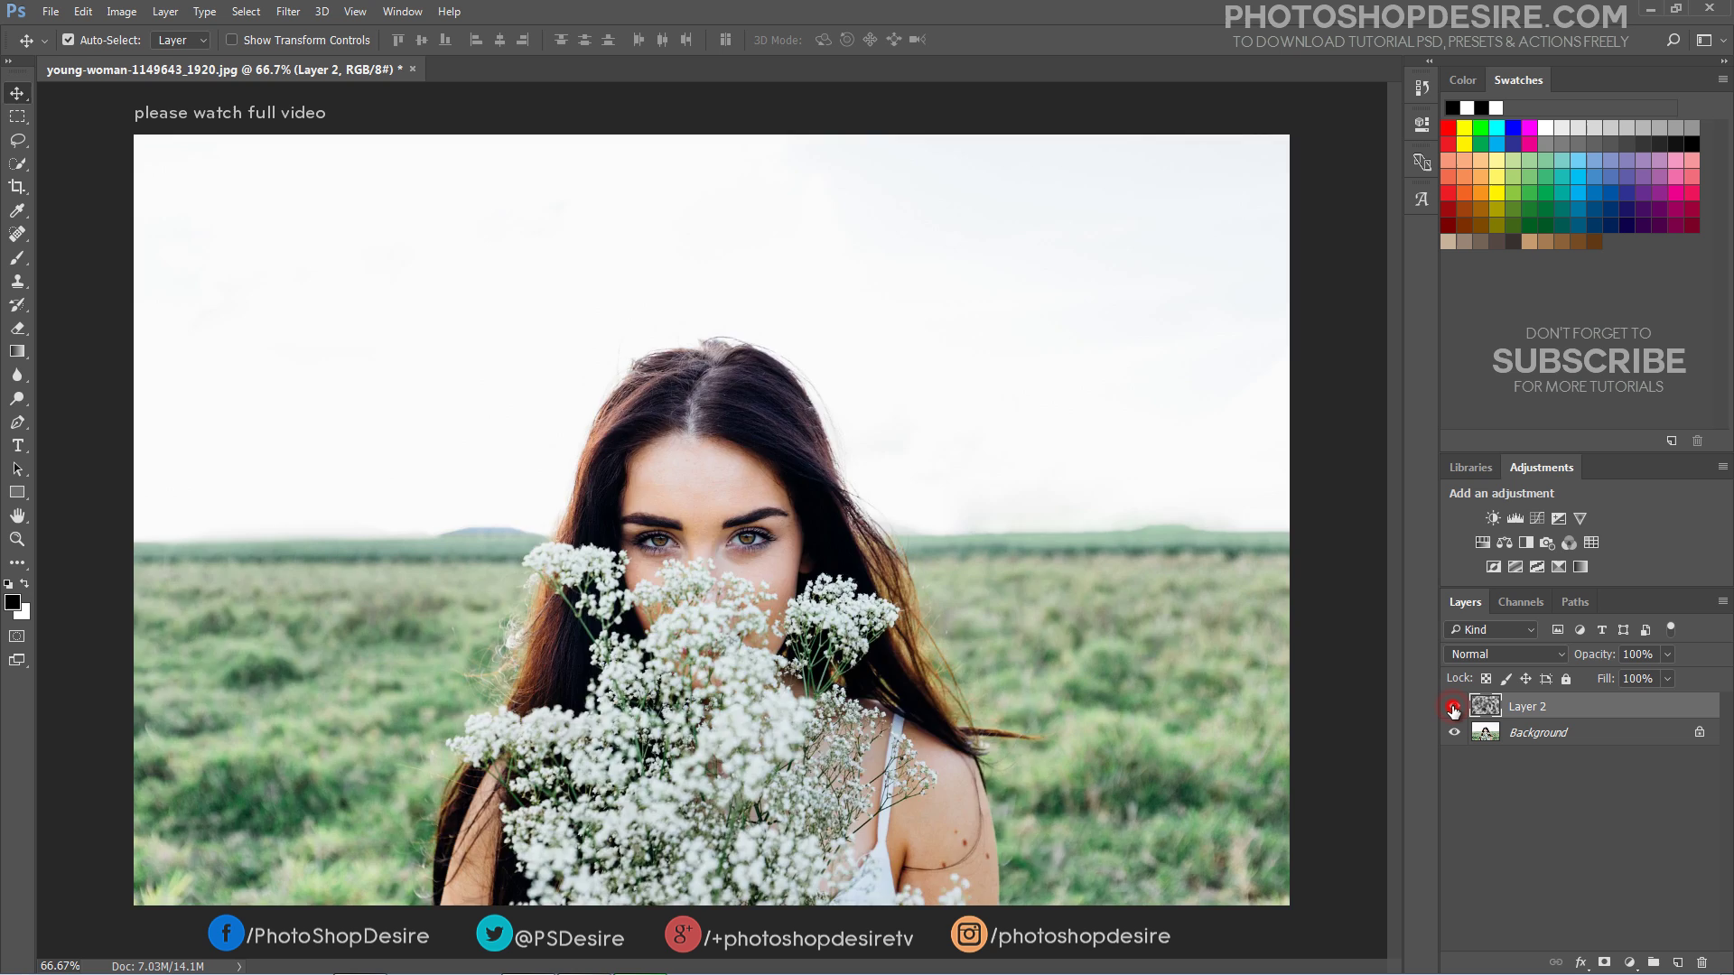
{"action": "left_click", "coordinate": [1453, 709]}
{"action": "double_click", "coordinate": [1524, 708]}
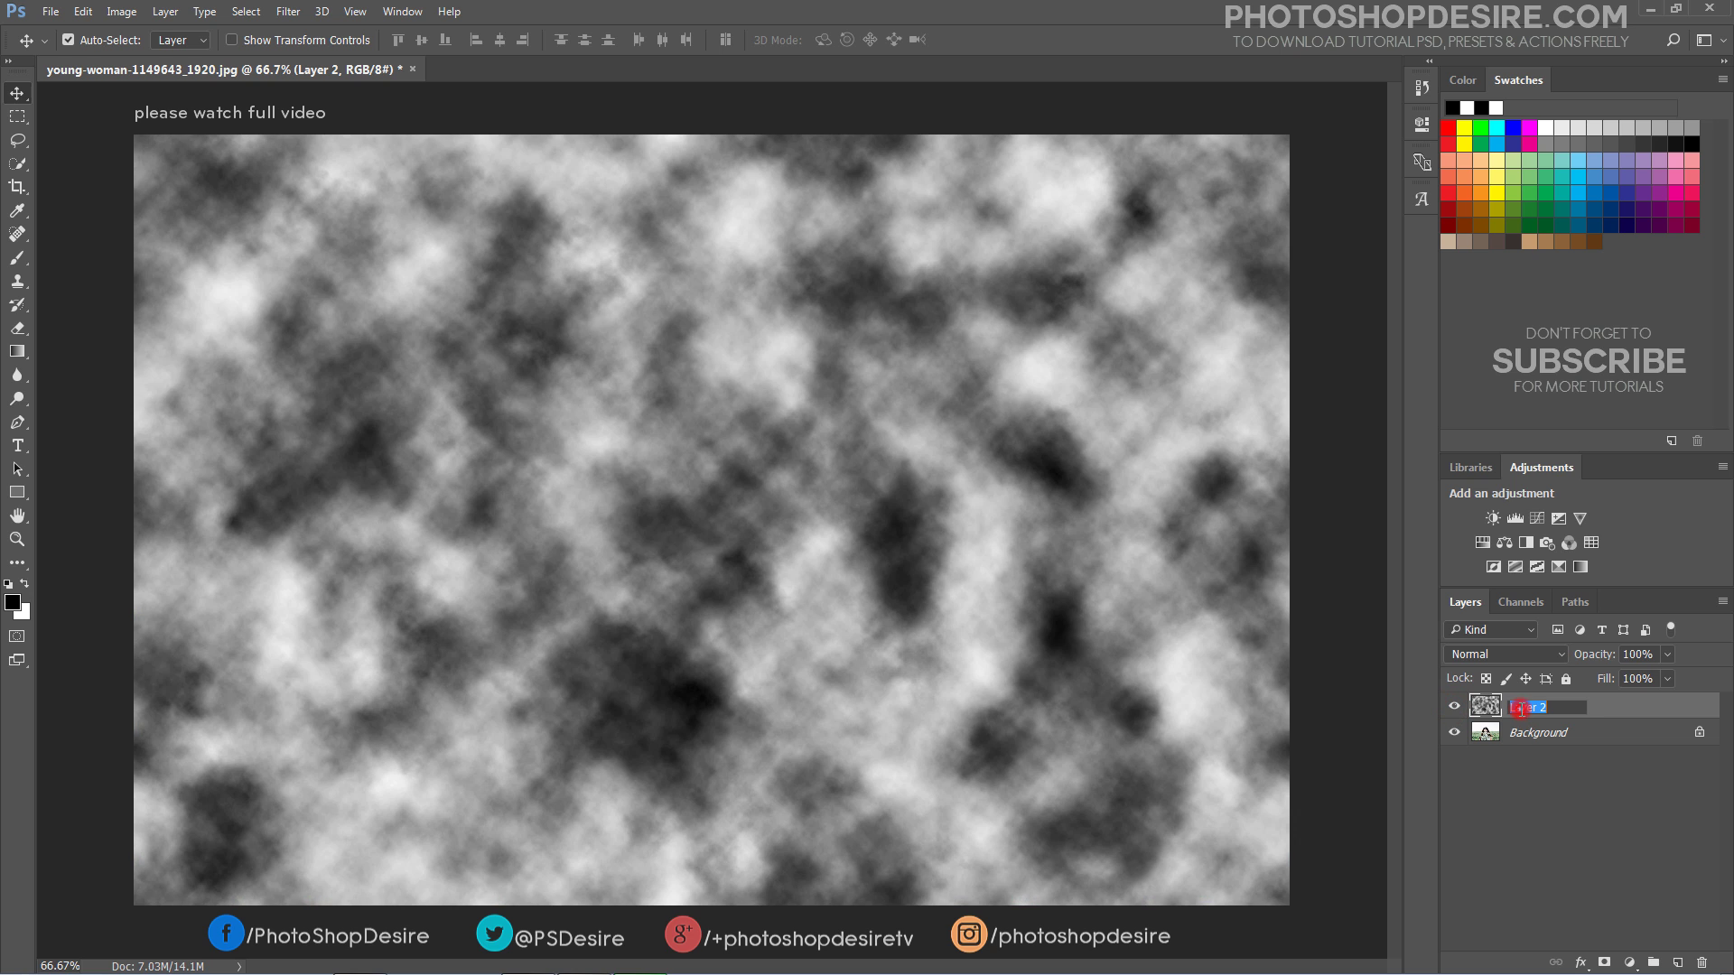
{"action": "type", "text": "ClOUDS"}
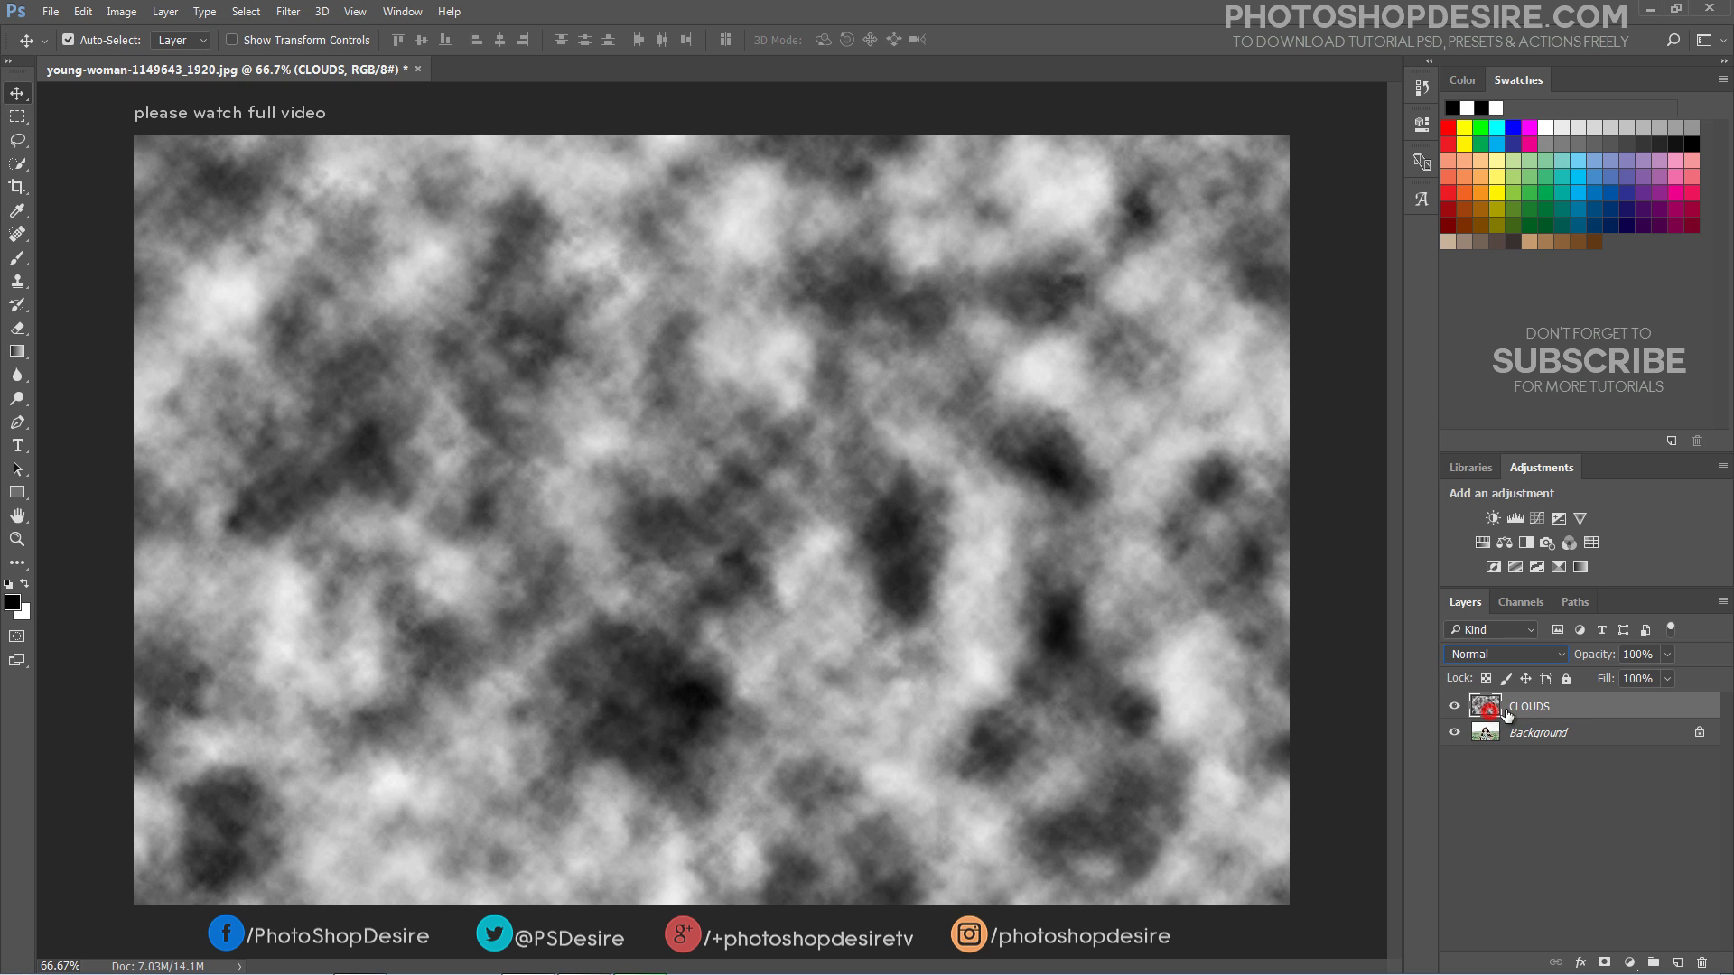
Apply Extrude to CLOUDS: Blocks, Size 2, Depth 30, Level-based, Solid Front Faces.
{"action": "left_click", "coordinate": [1511, 713]}
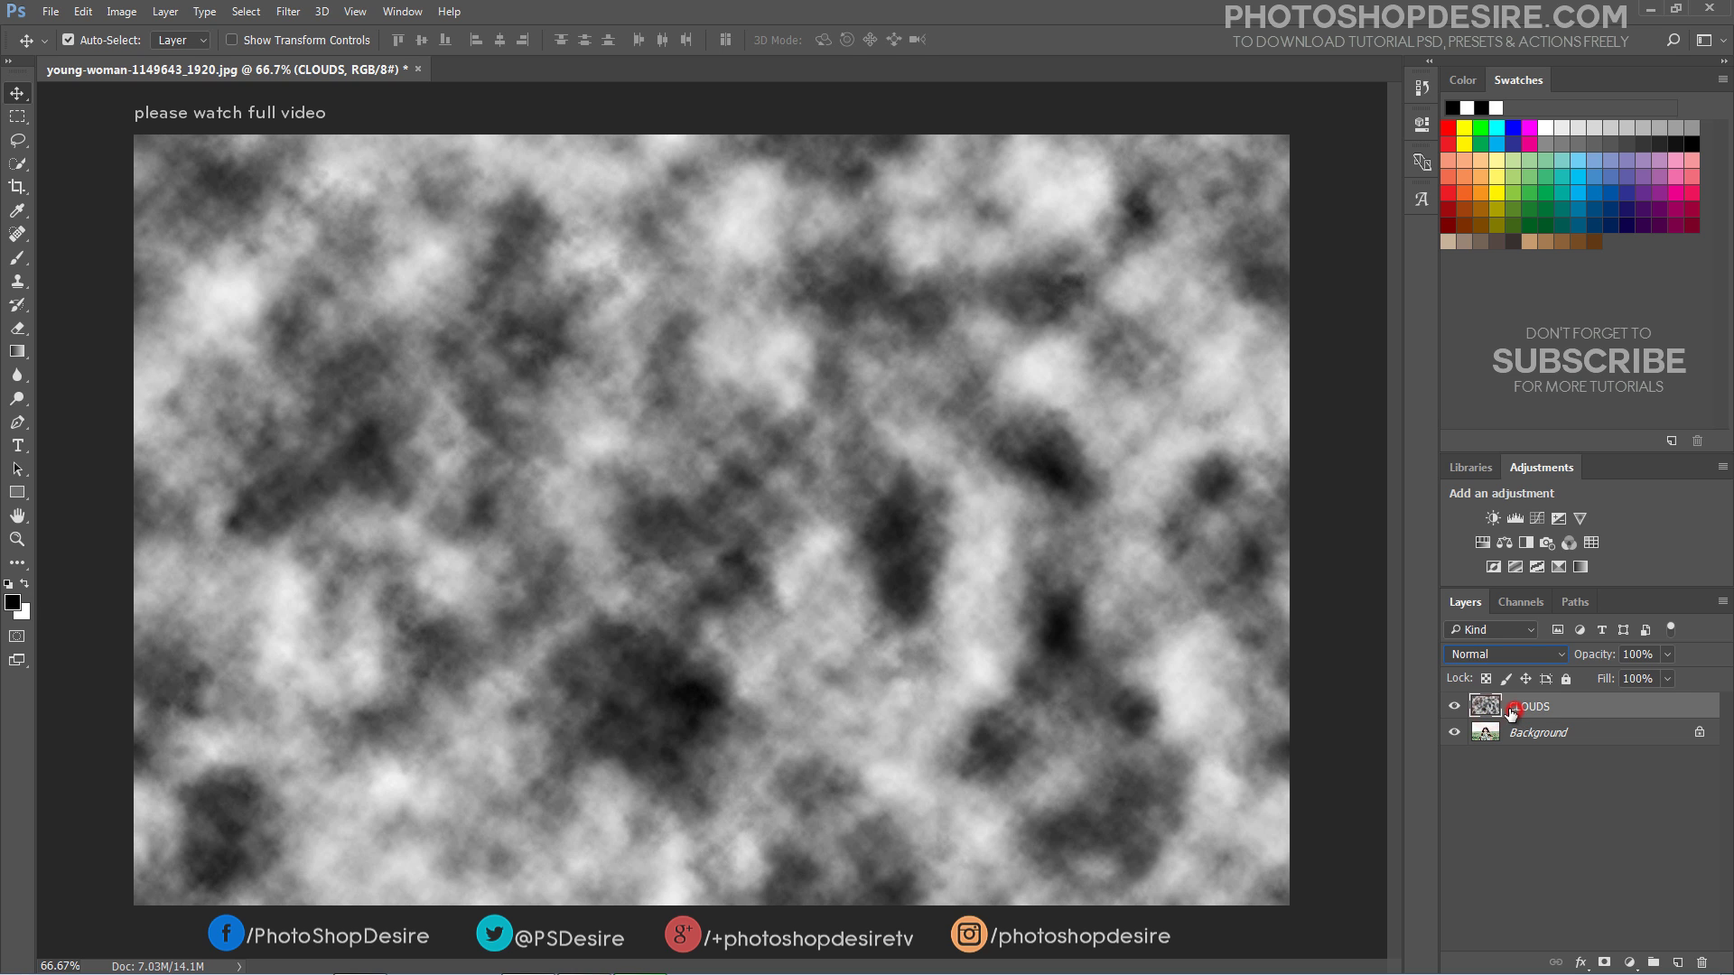
{"action": "left_click", "coordinate": [299, 13]}
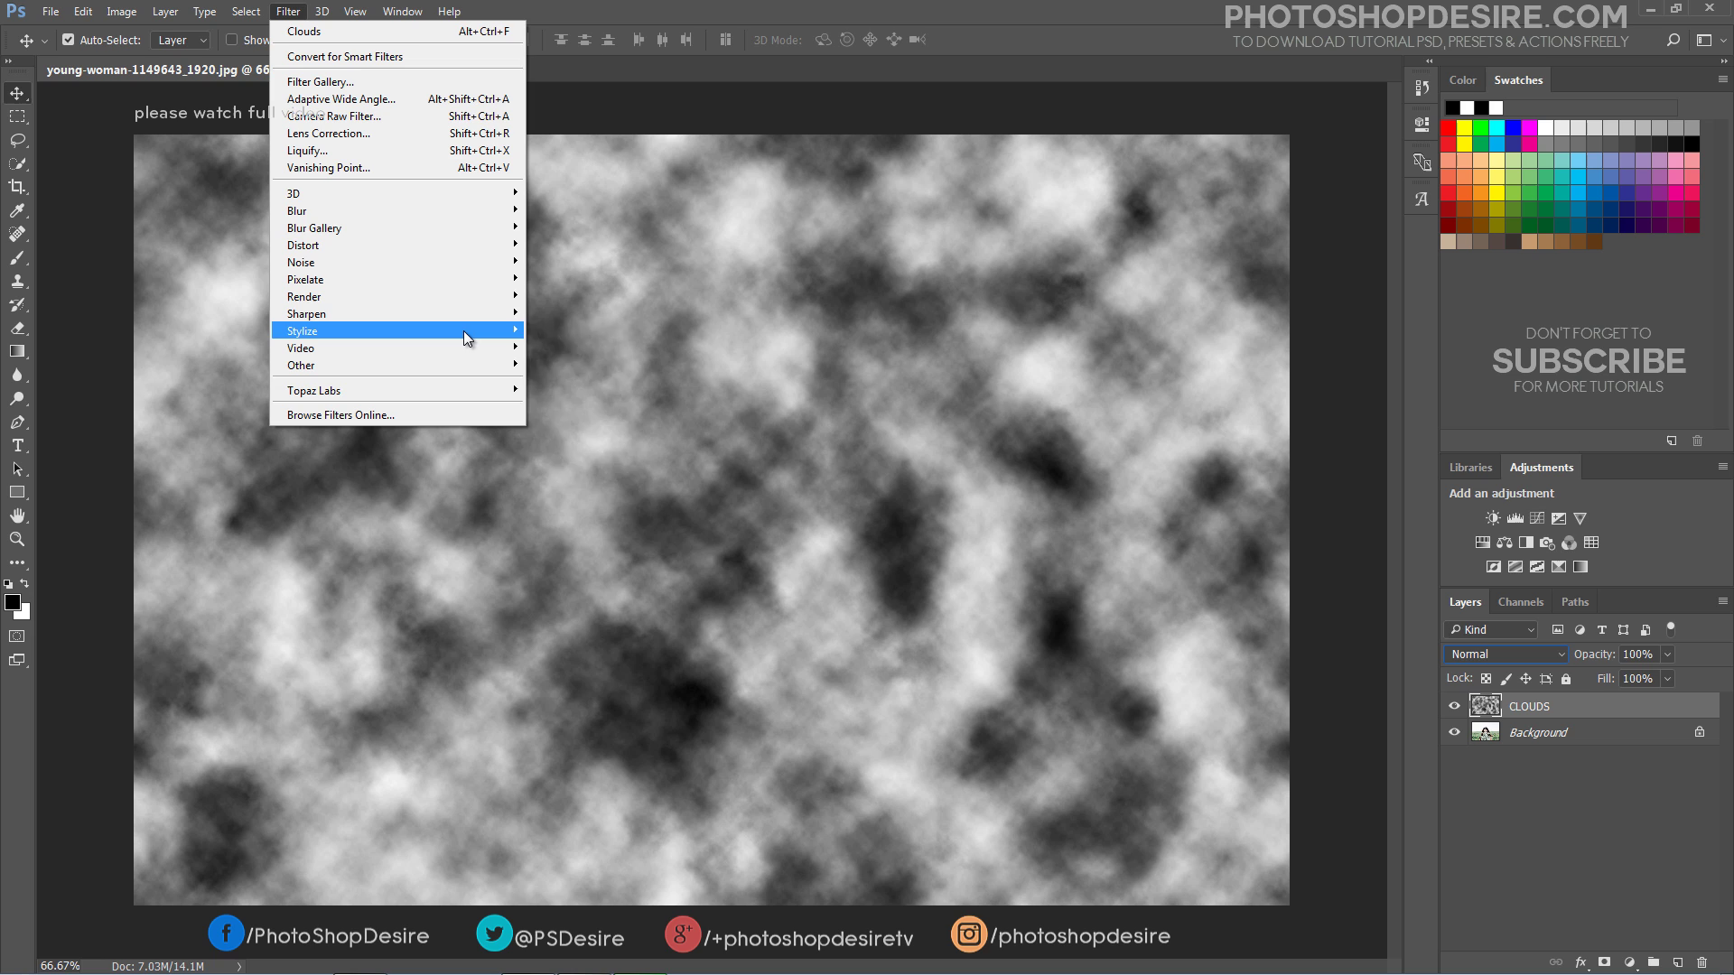
{"action": "mouse_move", "coordinate": [474, 330]}
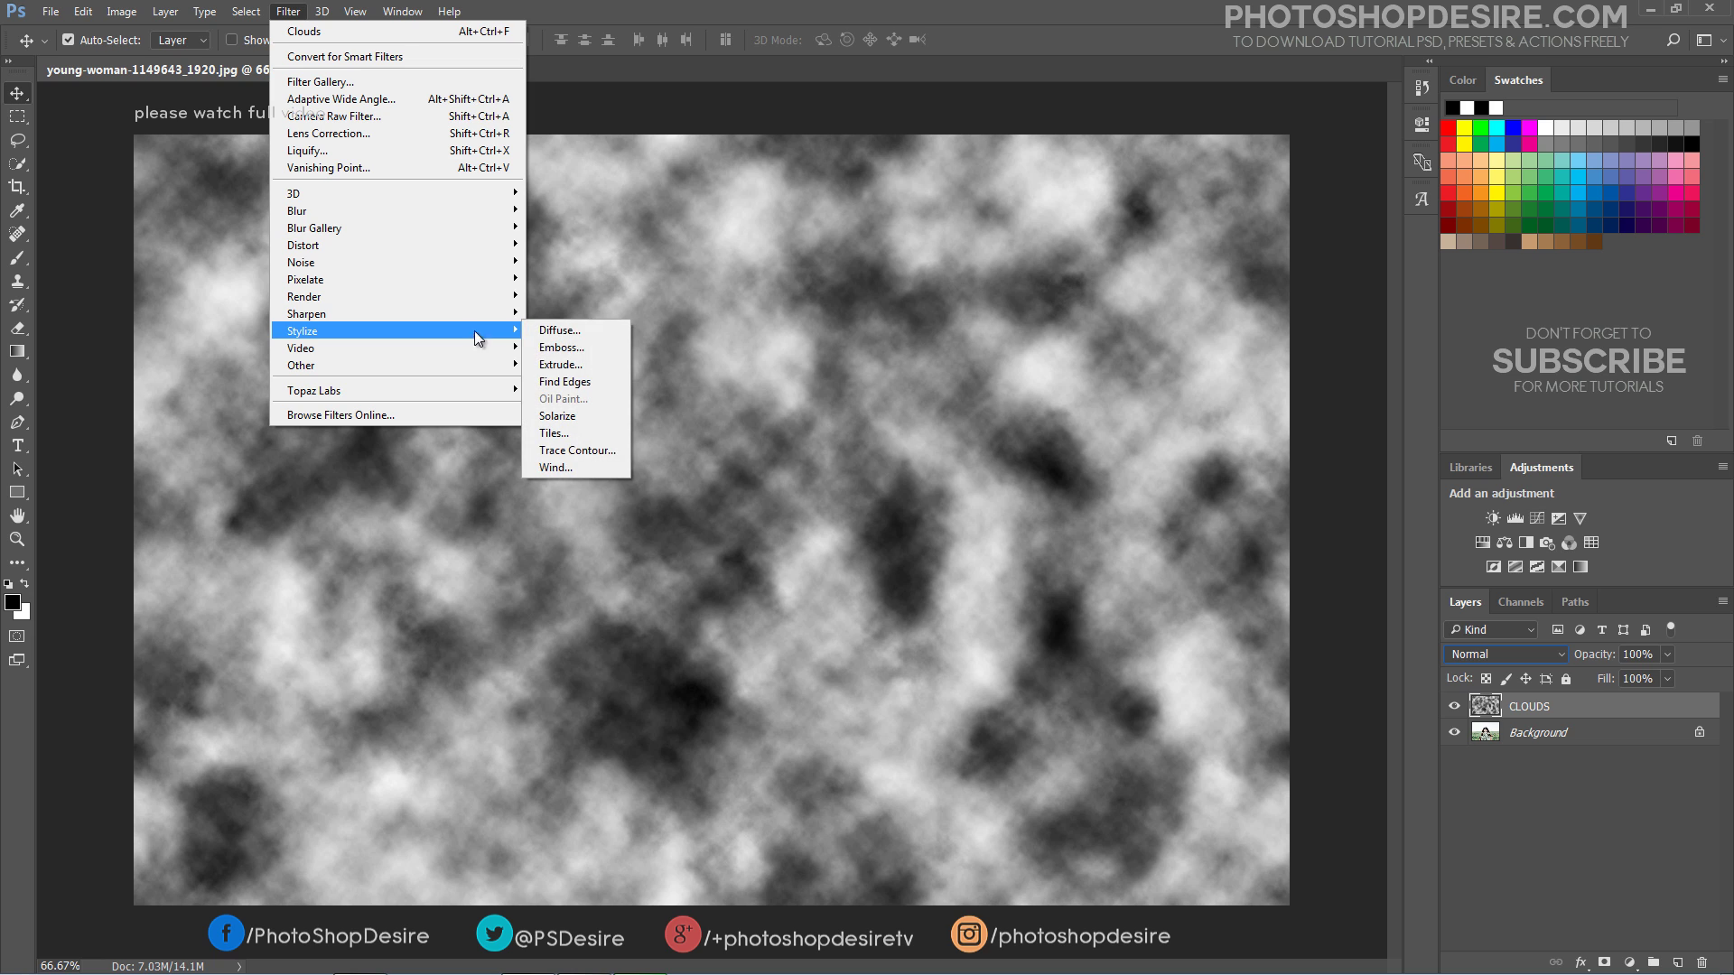
{"action": "left_click", "coordinate": [605, 365]}
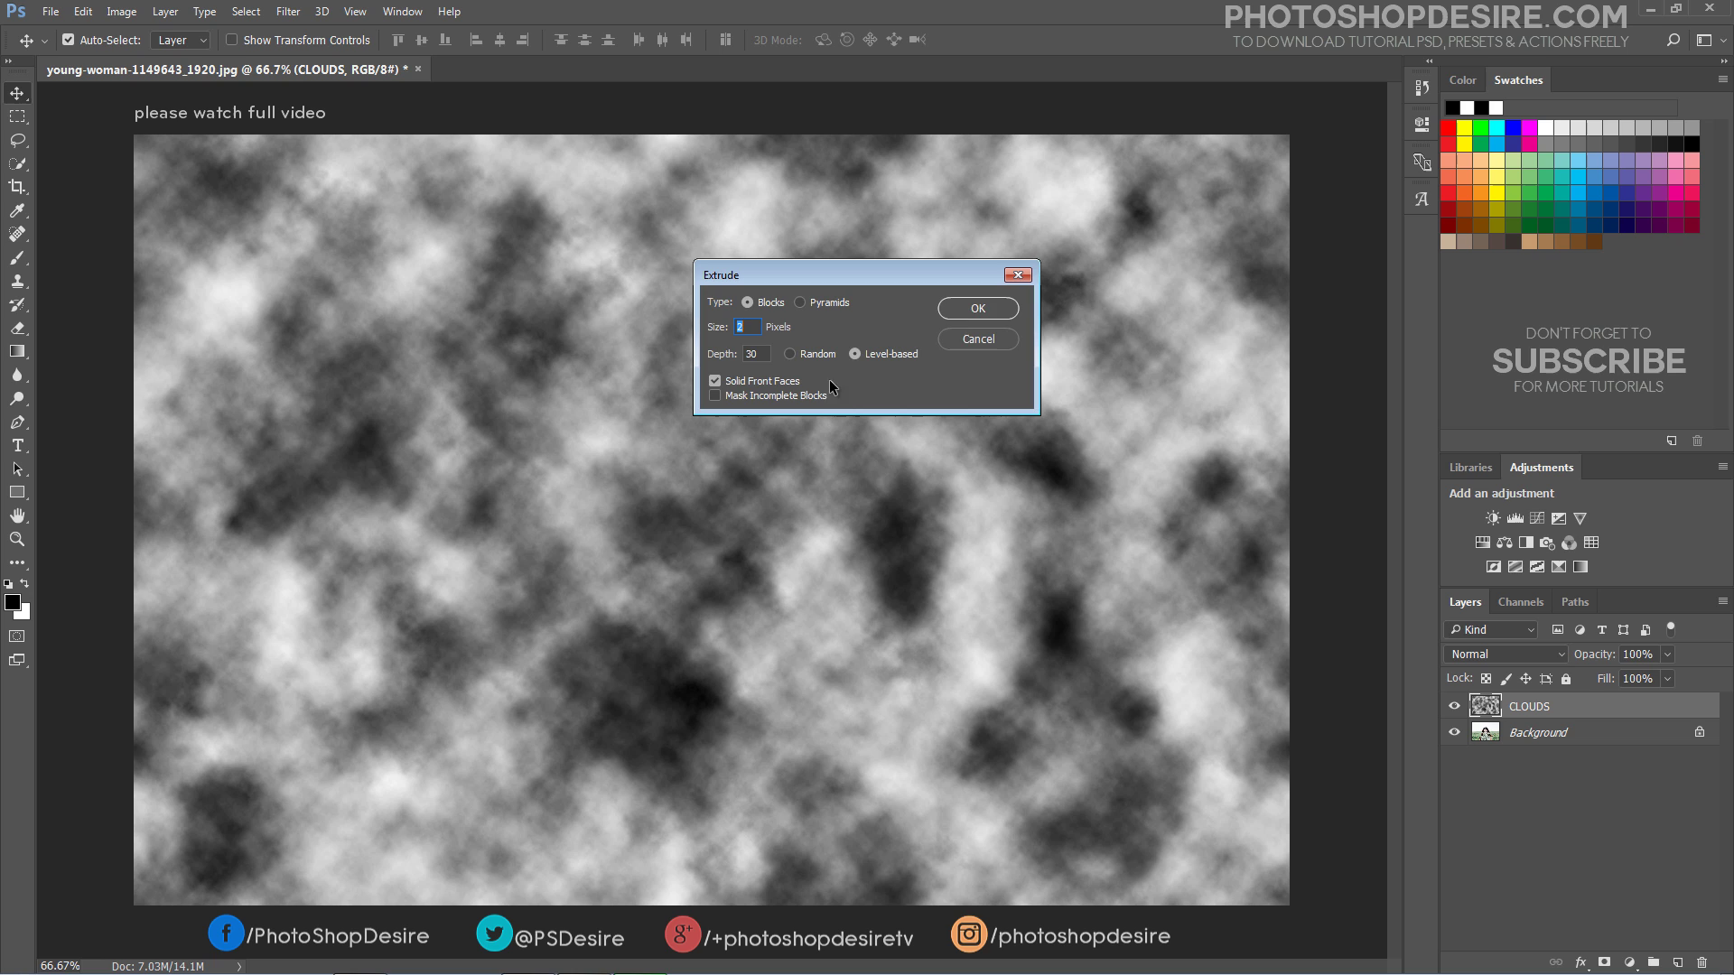
{"action": "left_click", "coordinate": [985, 310]}
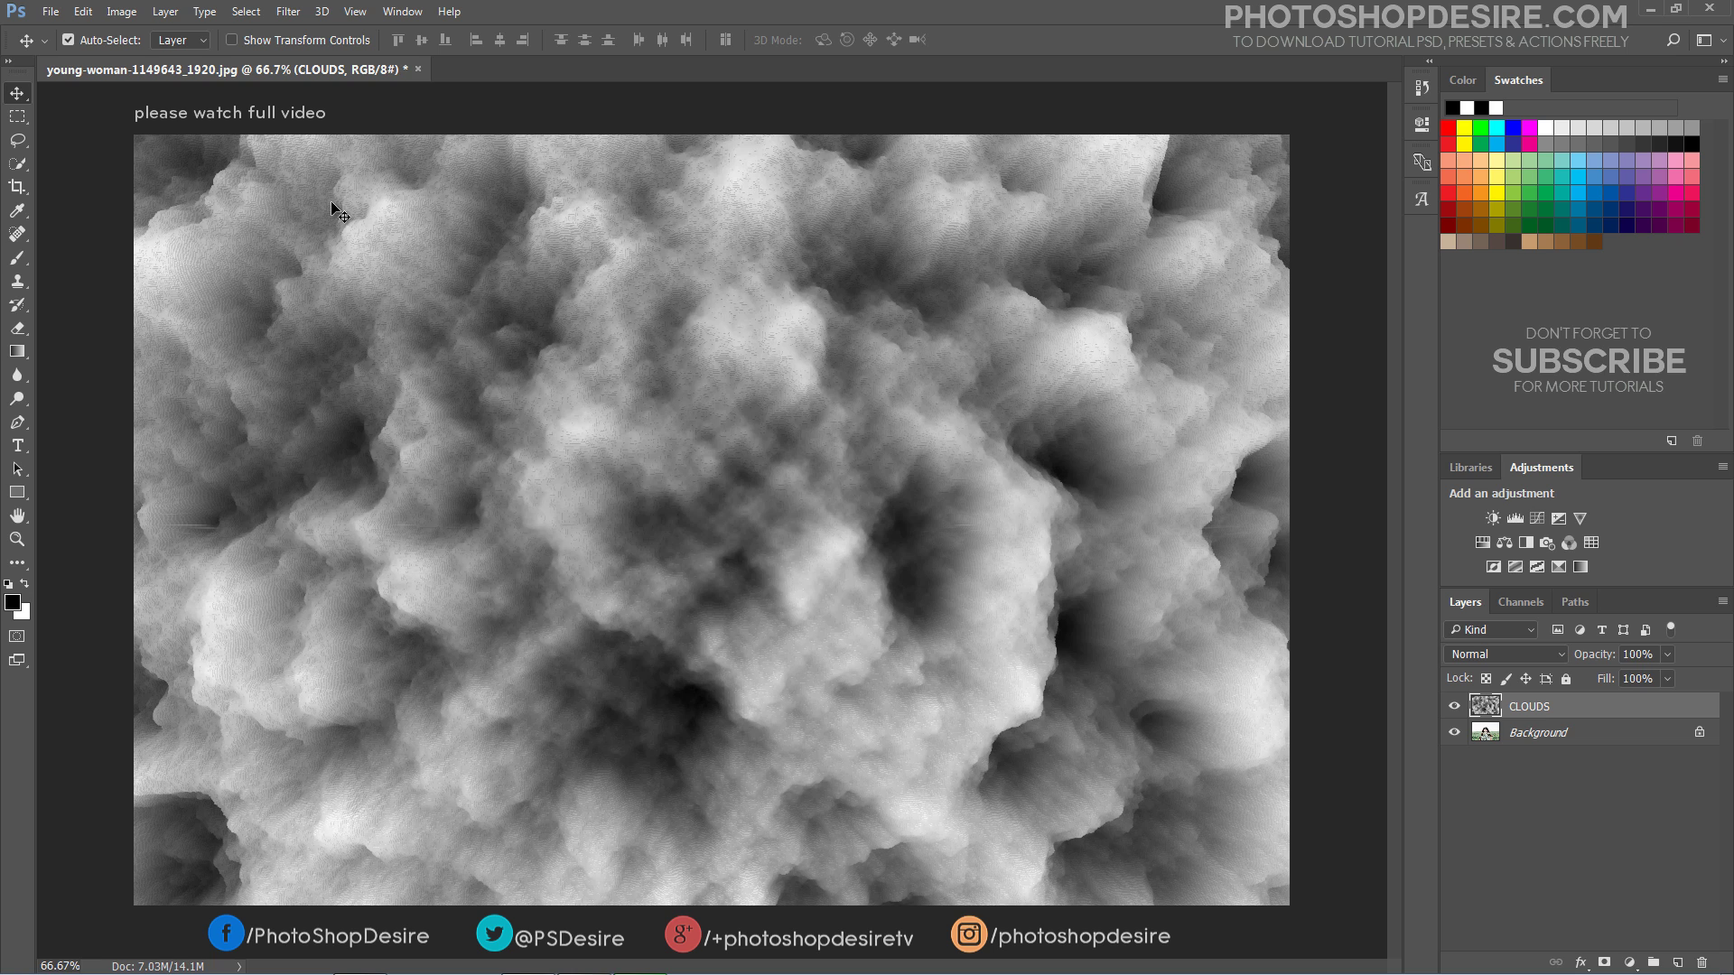
Soften the extruded clouds with a 2.0-pixel Gaussian Blur.
{"action": "left_click", "coordinate": [287, 12]}
{"action": "mouse_move", "coordinate": [511, 217]}
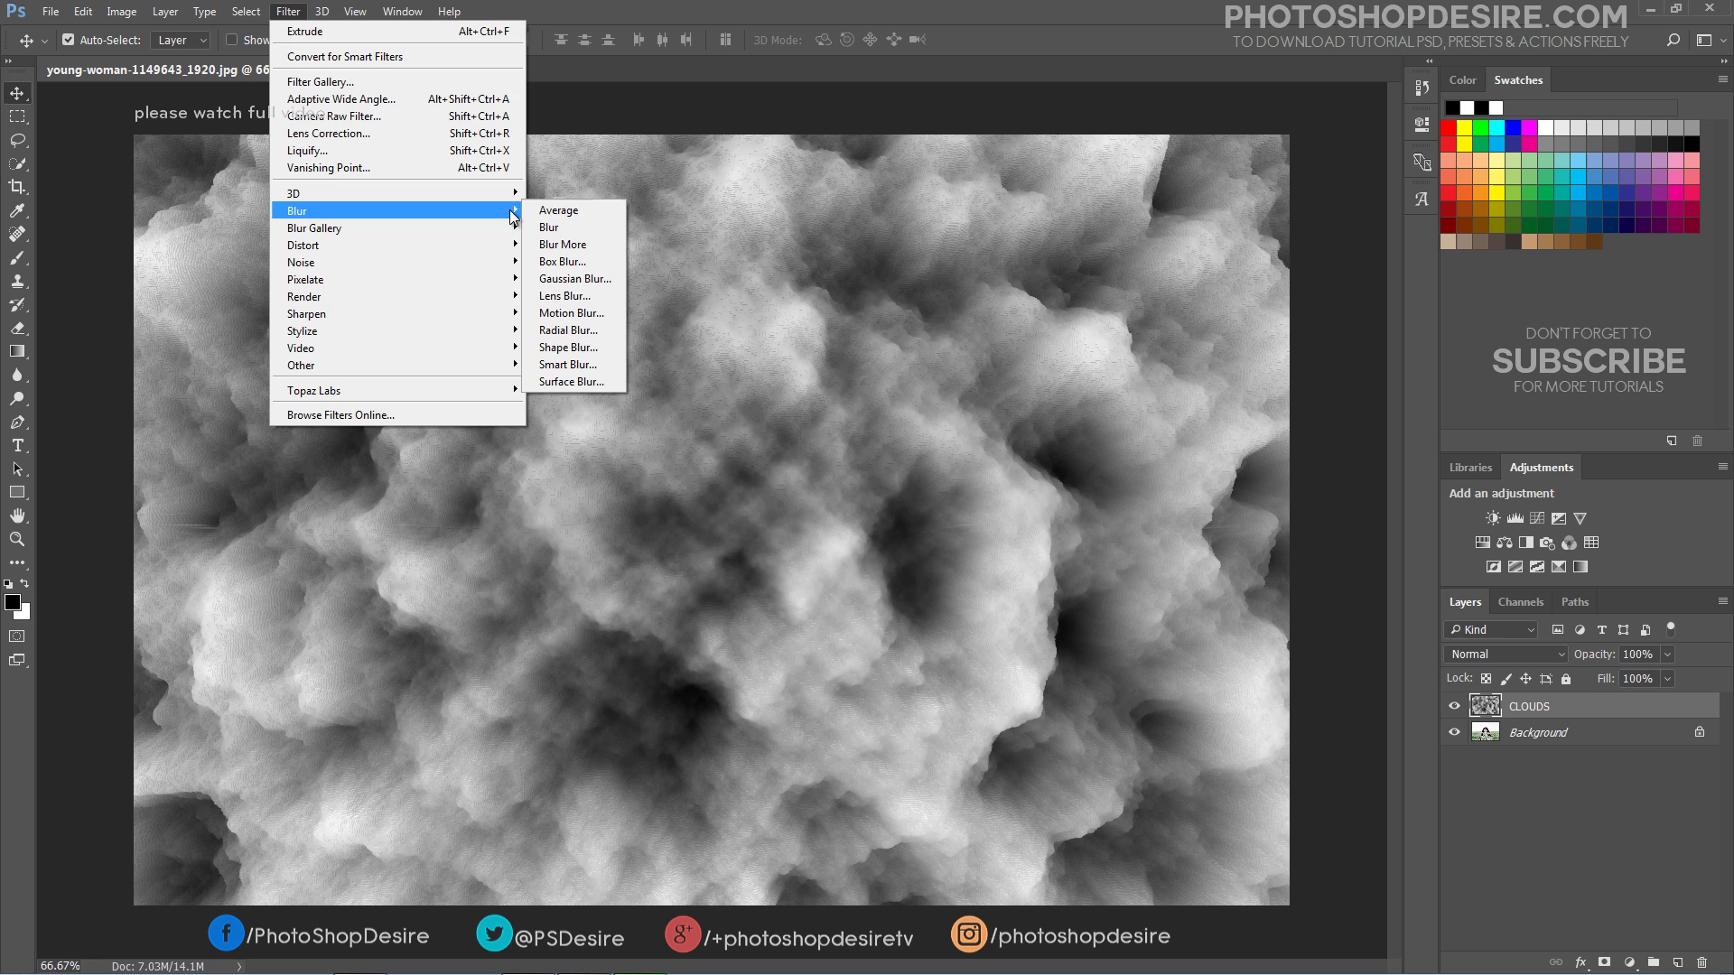
{"action": "left_click", "coordinate": [605, 278]}
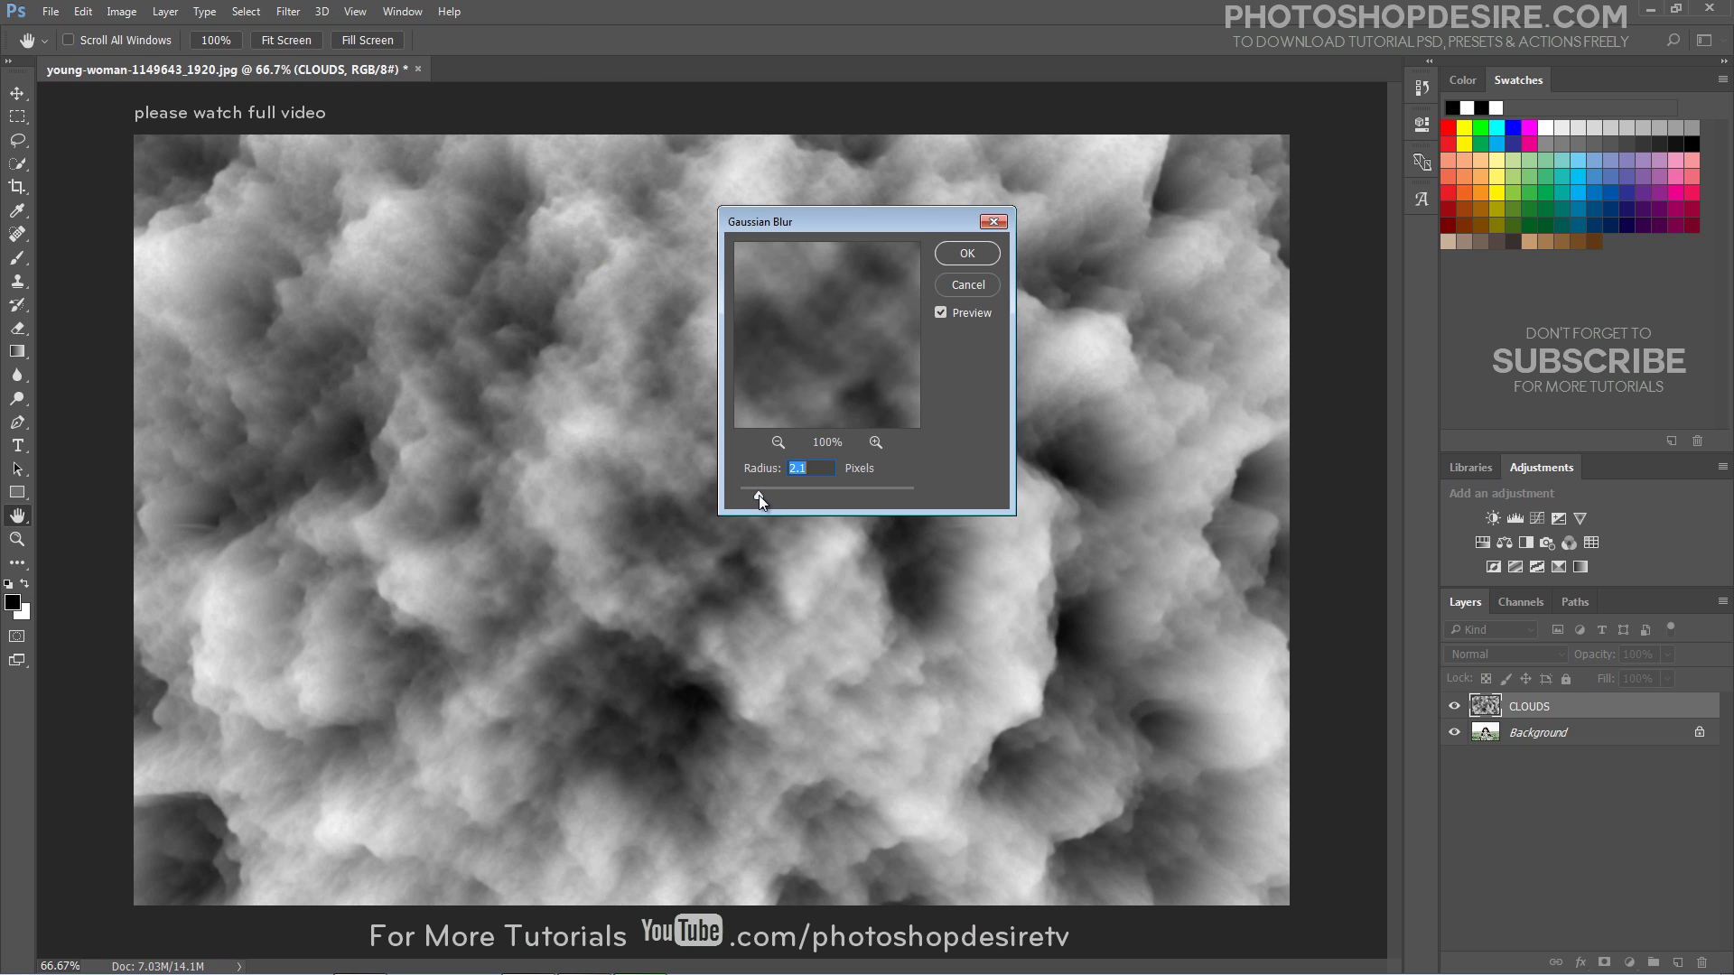
{"action": "left_click", "coordinate": [945, 256]}
Move the CLOUDS layer upward to reveal the field below.
{"action": "key", "text": "v"}
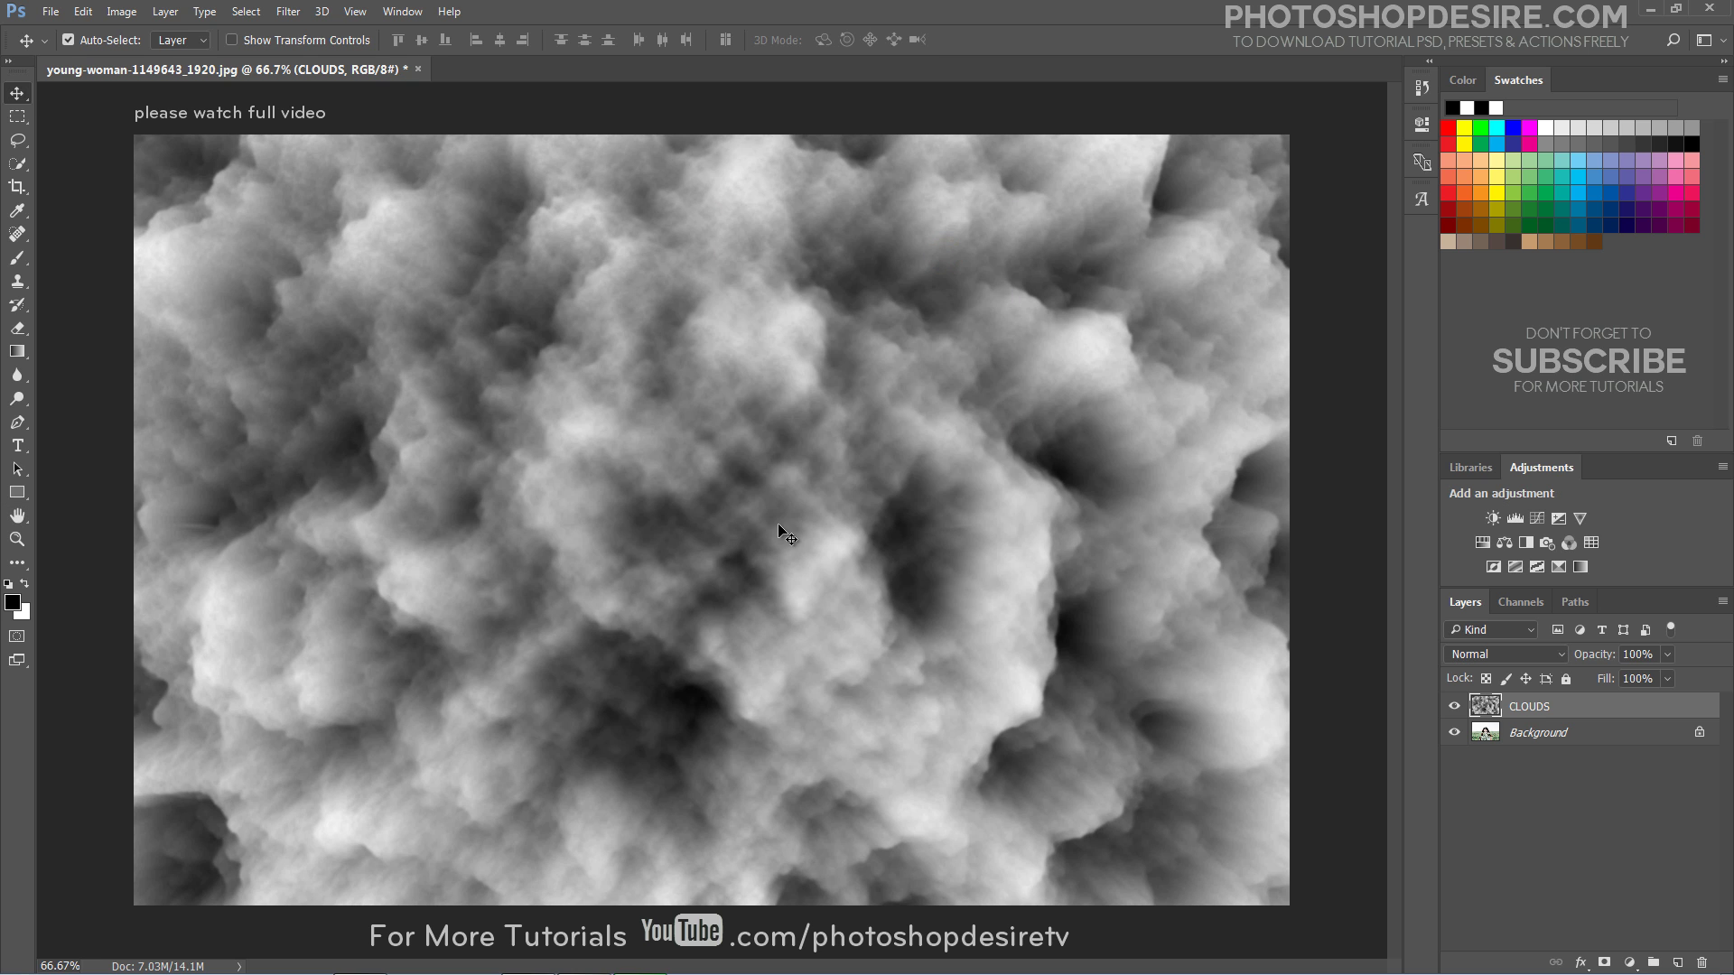
{"action": "scroll", "coordinate": [778, 525], "scroll_direction": "down", "scroll_amount": 5}
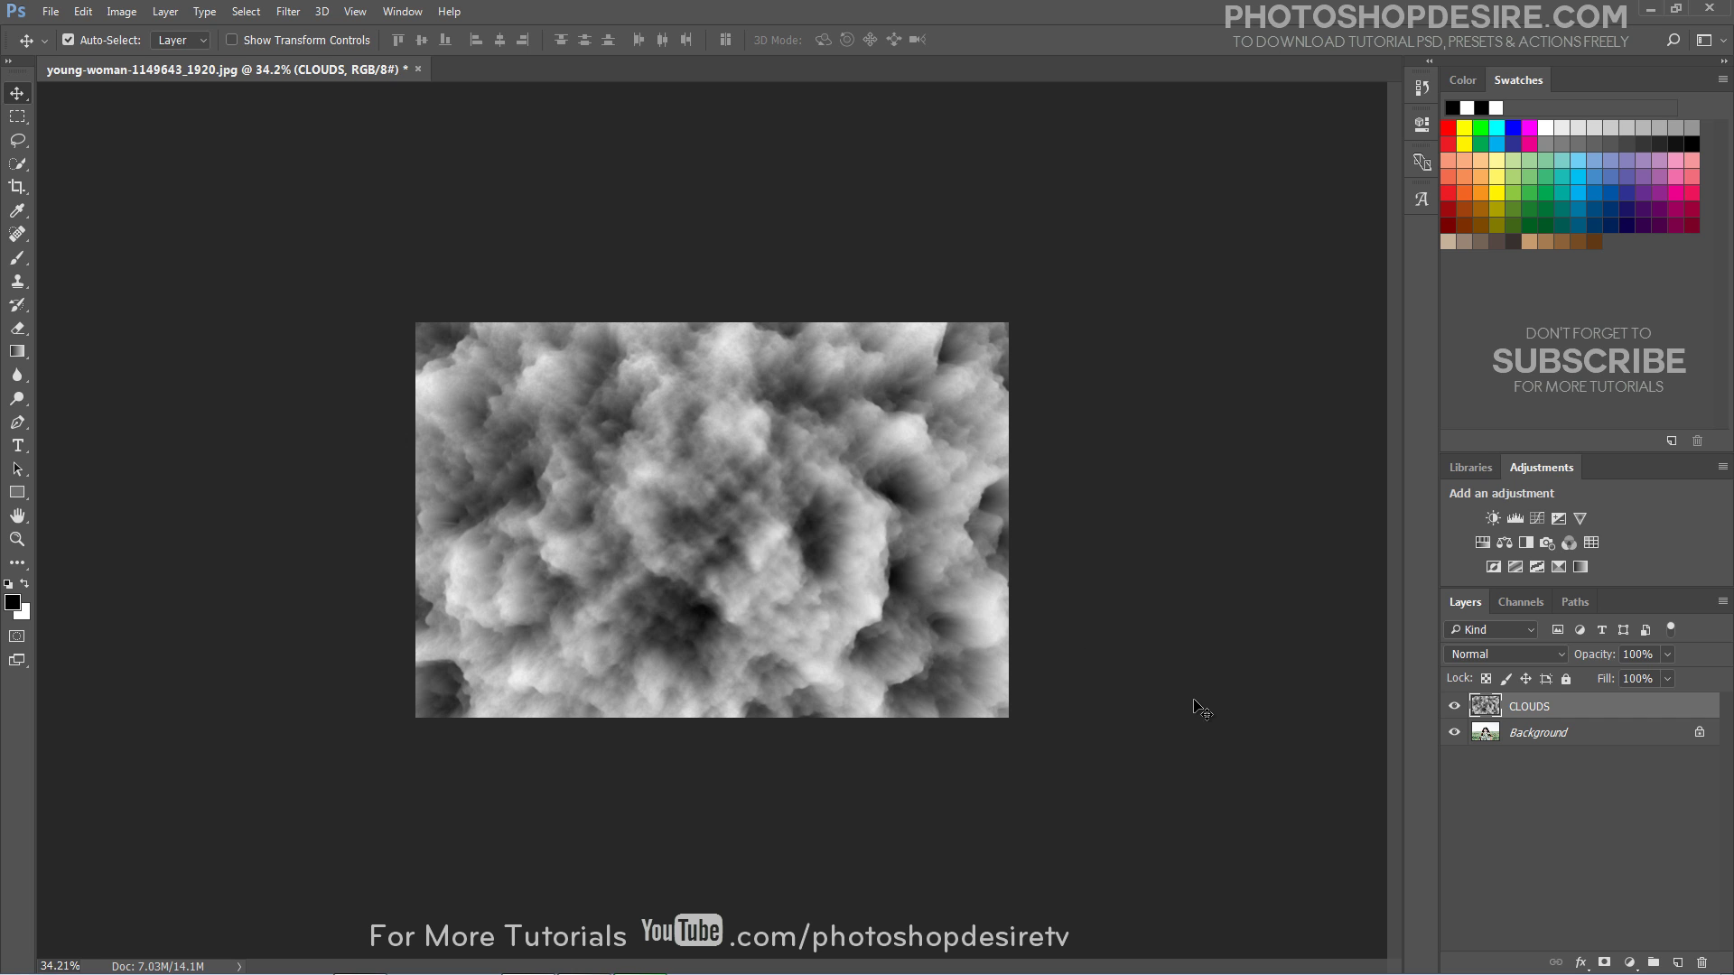
{"action": "left_click_drag", "start_coordinate": [952, 616], "coordinate": [940, 438]}
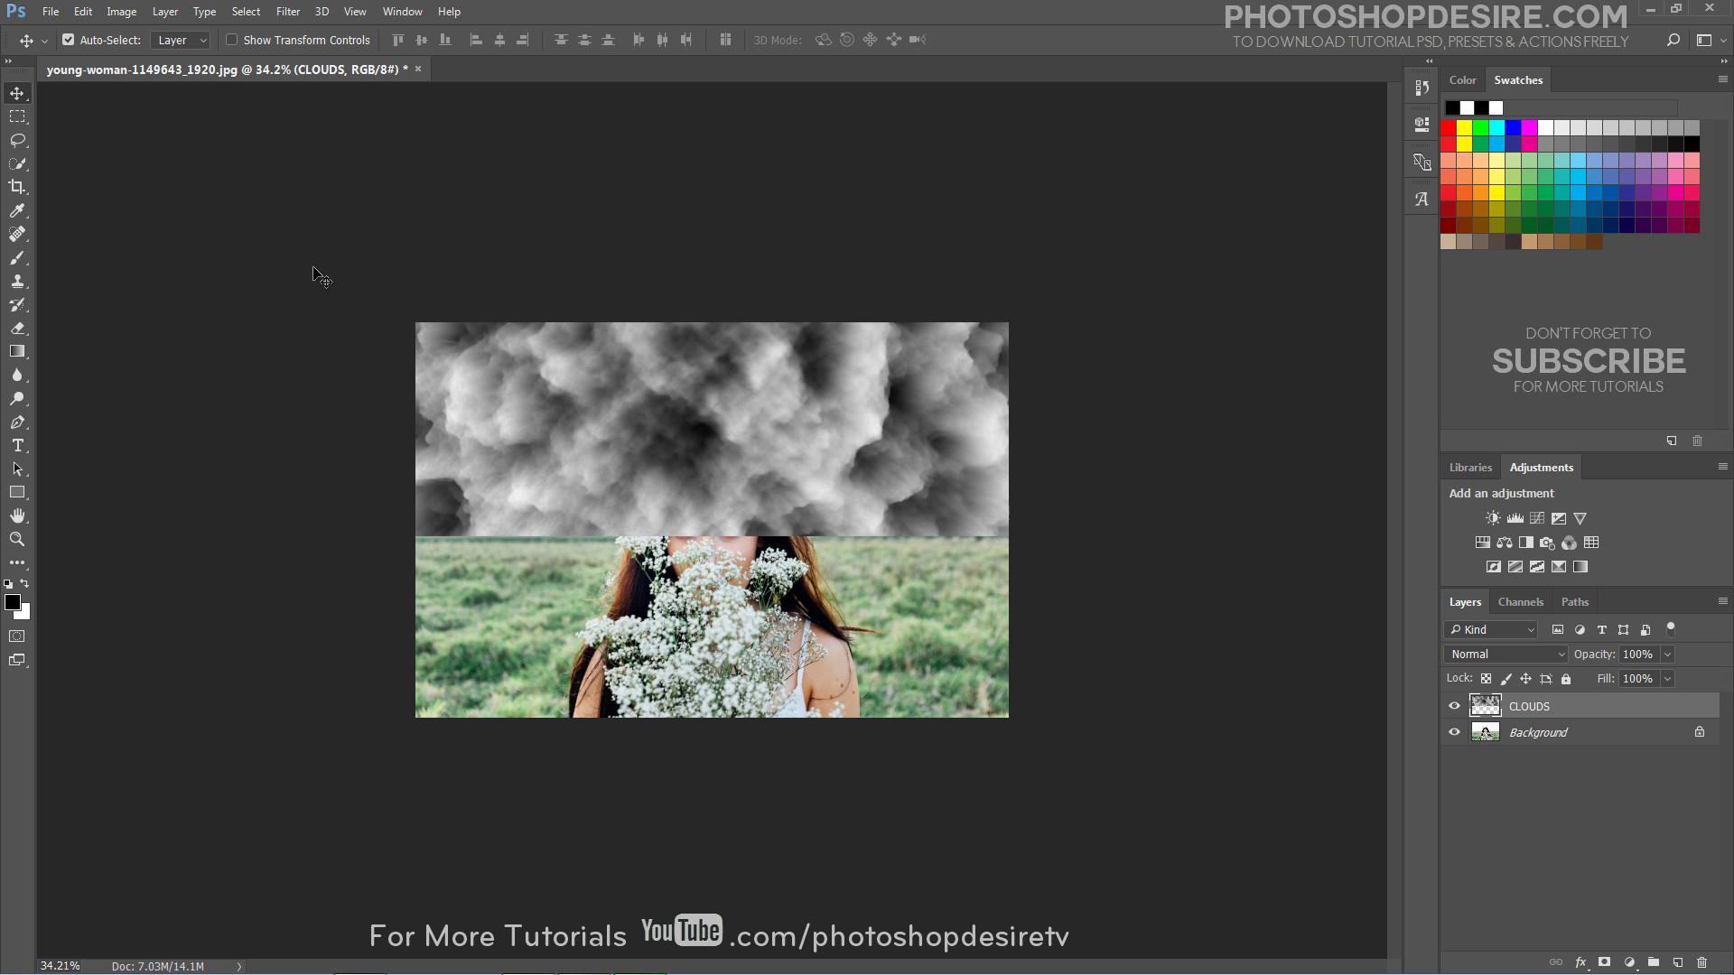
Free Transform the clouds in Perspective, stretching the top corners far beyond the canvas.
{"action": "left_click", "coordinate": [83, 12]}
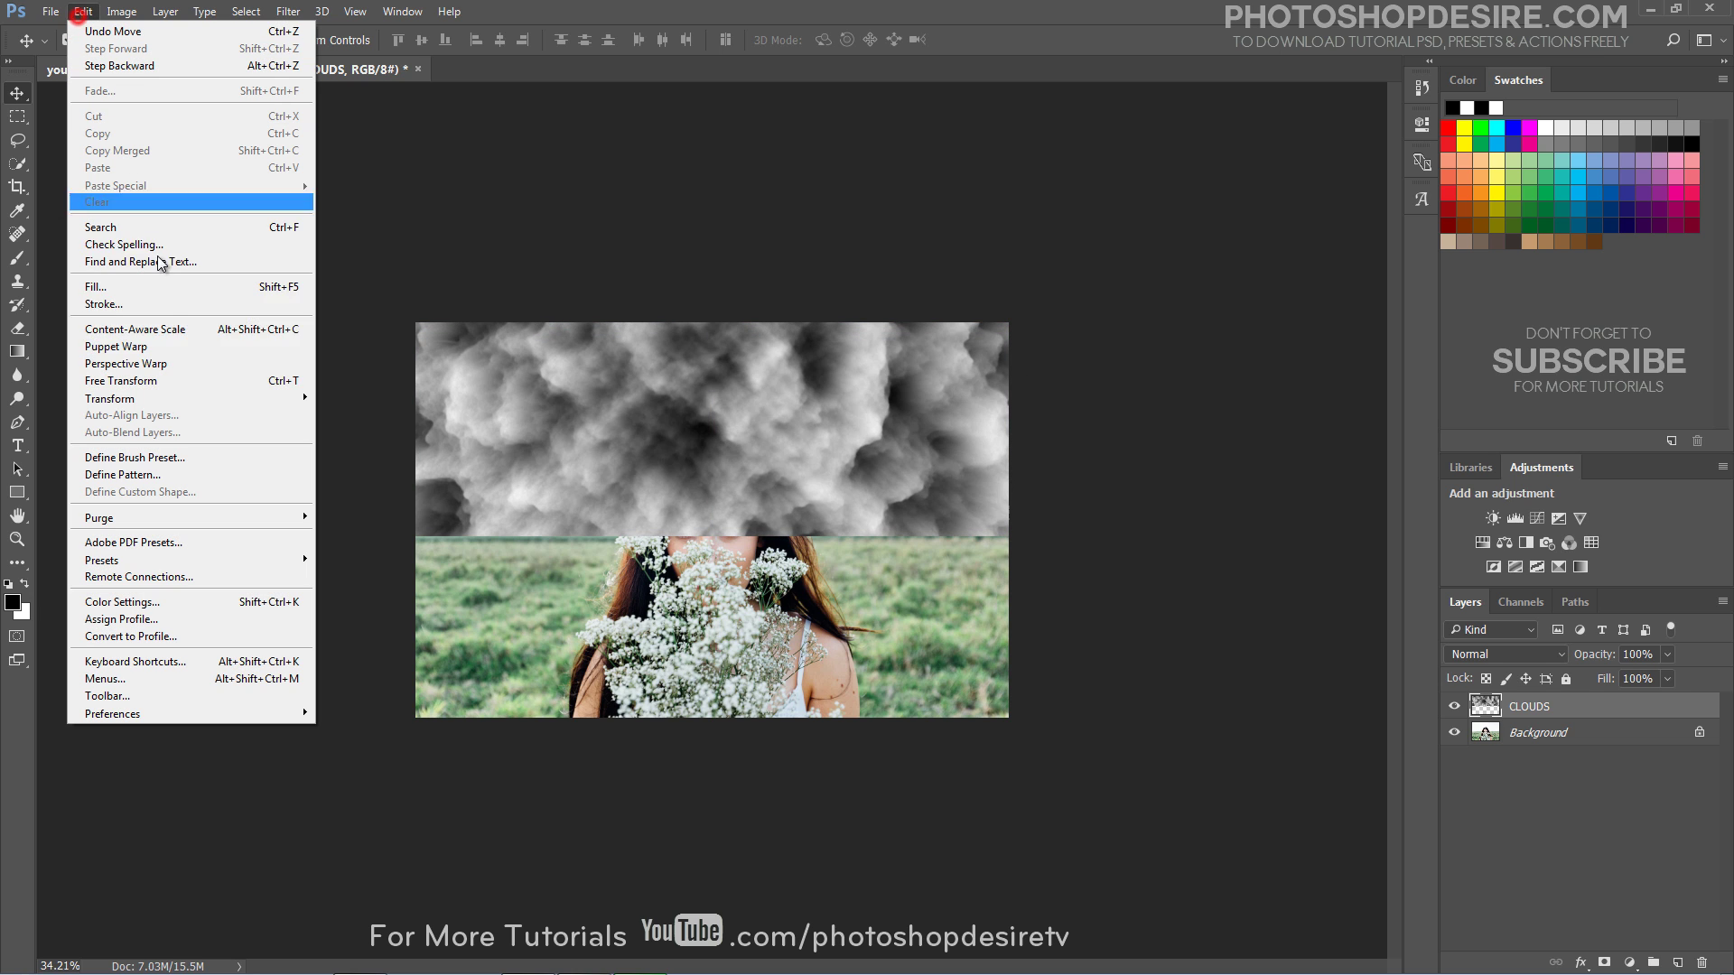
{"action": "left_click", "coordinate": [198, 379]}
{"action": "right_click", "coordinate": [566, 434]}
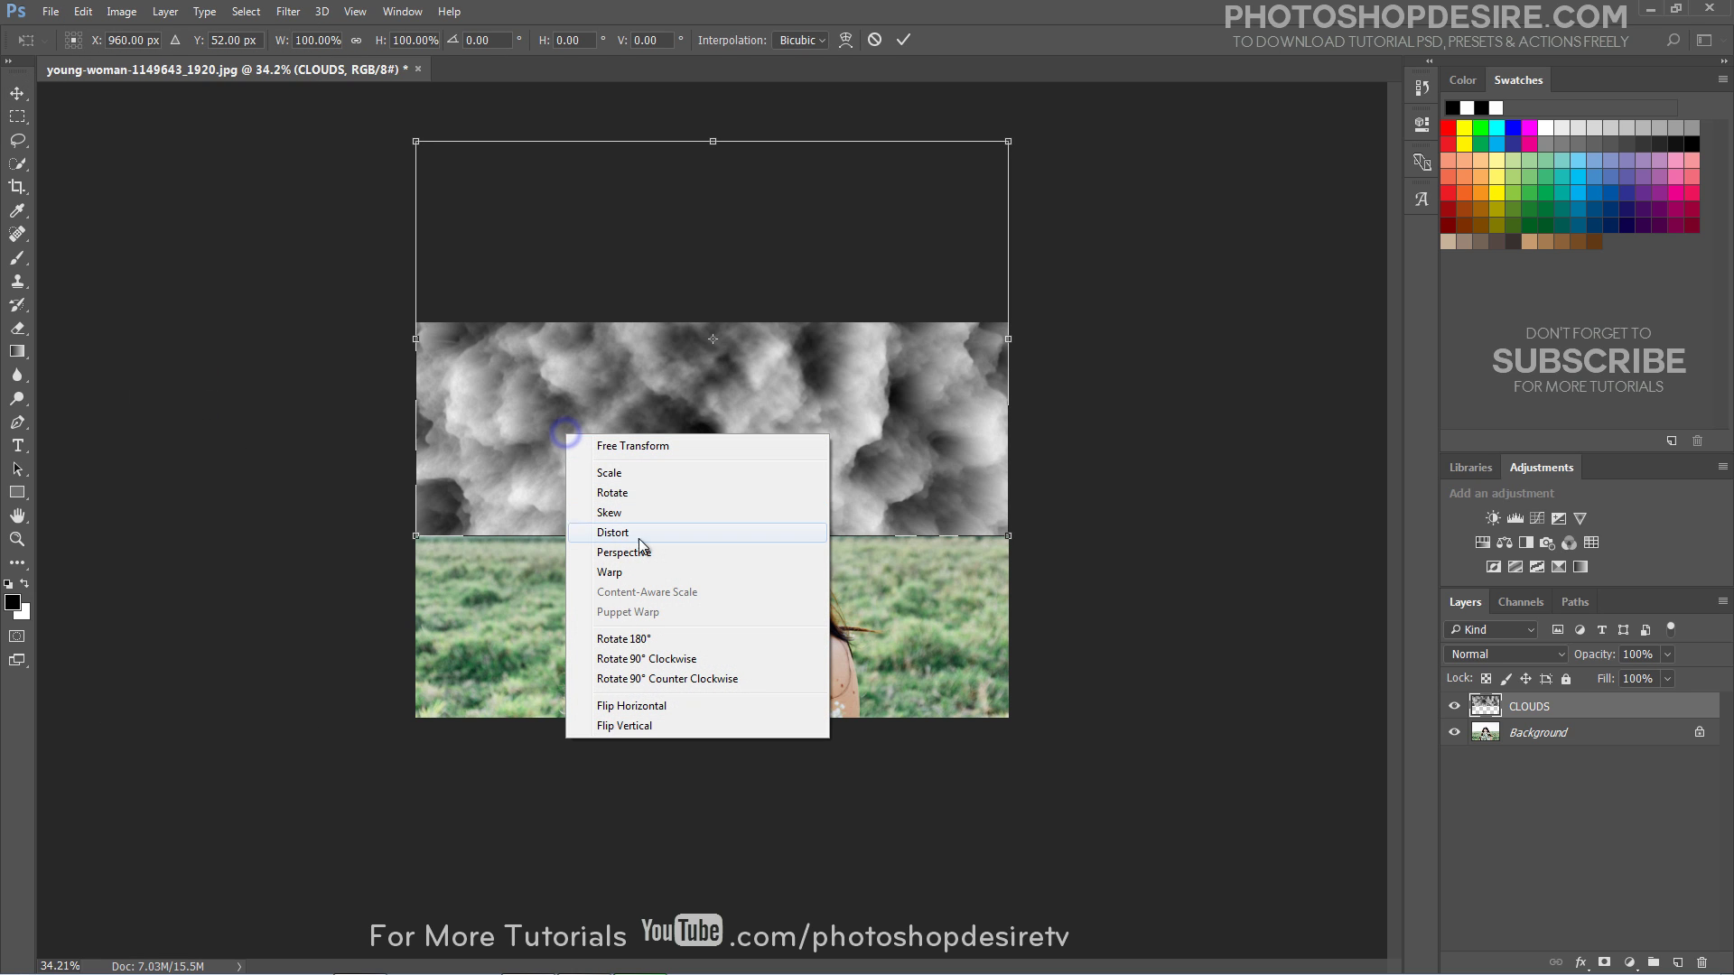
{"action": "left_click", "coordinate": [666, 558]}
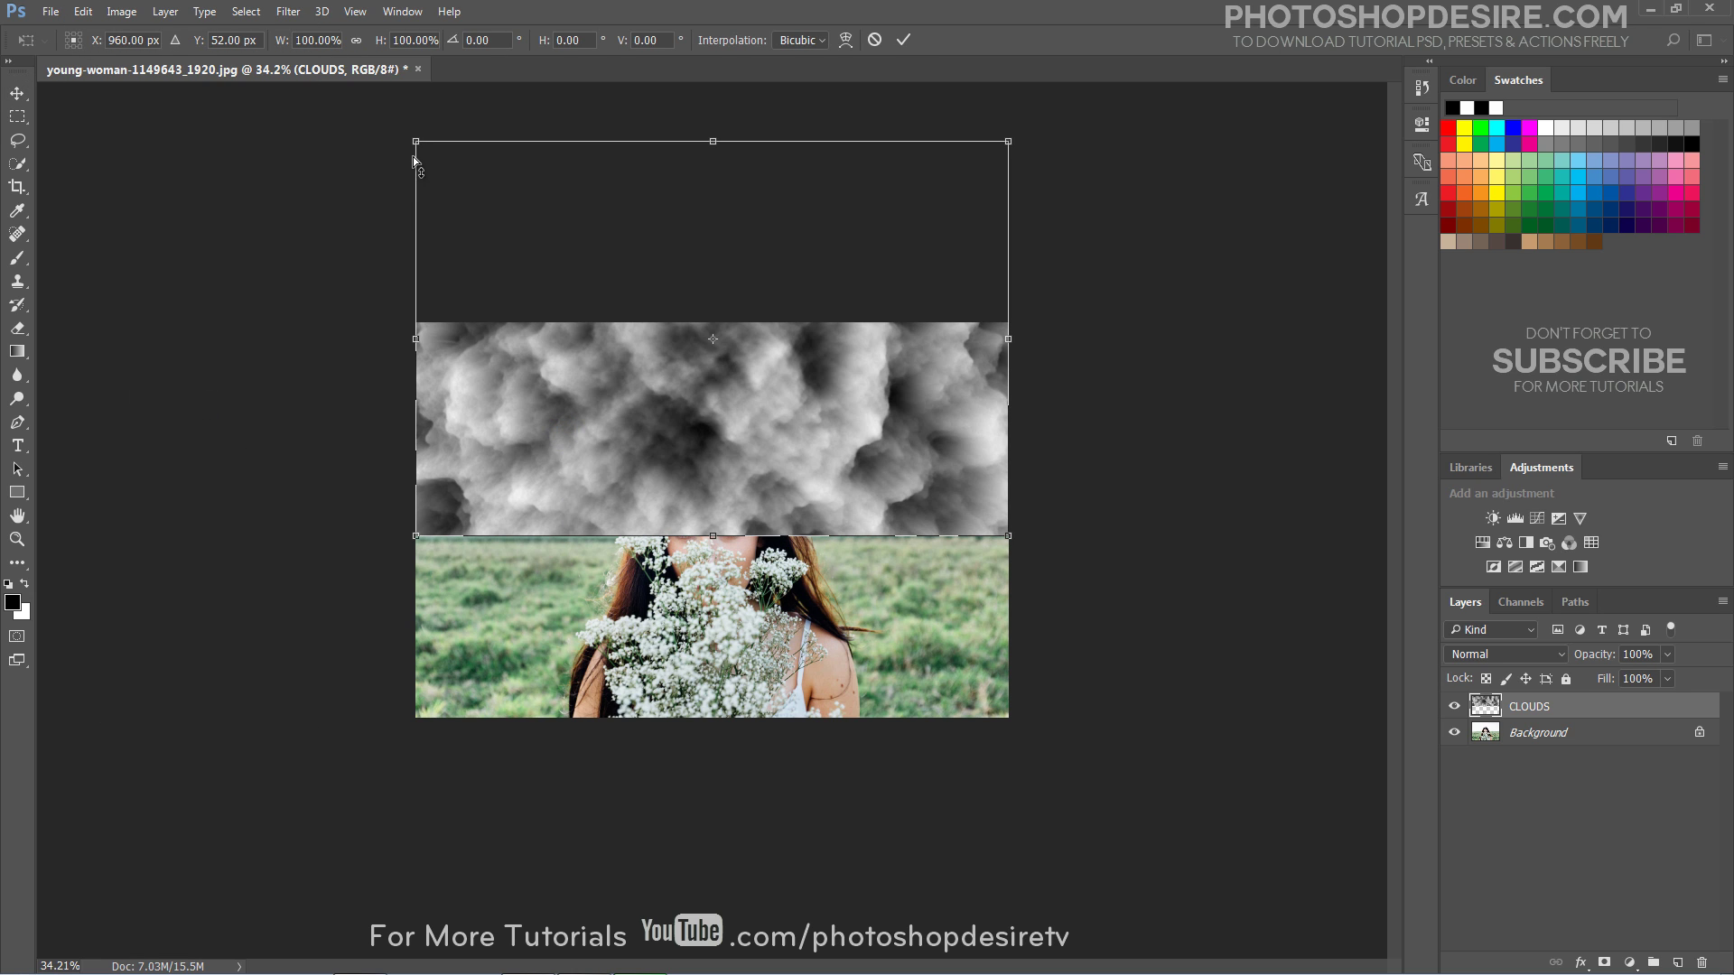
{"action": "left_click_drag", "start_coordinate": [416, 141], "coordinate": [4, 551]}
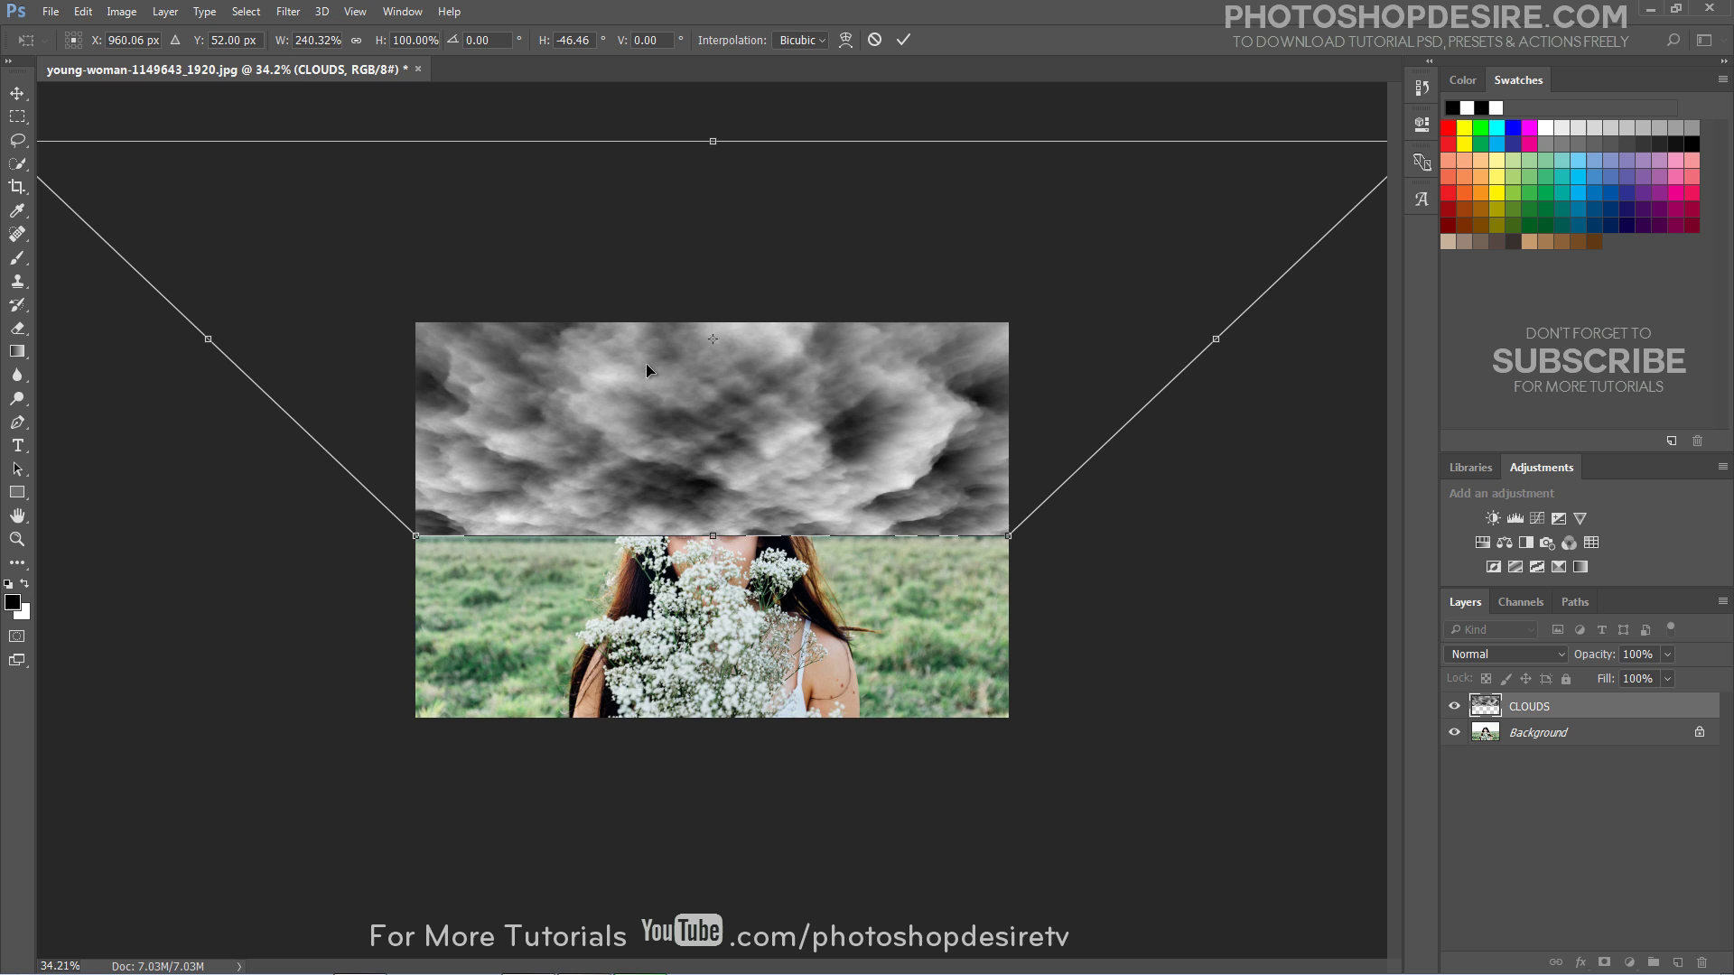
{"action": "key", "text": "ctrl+minus"}
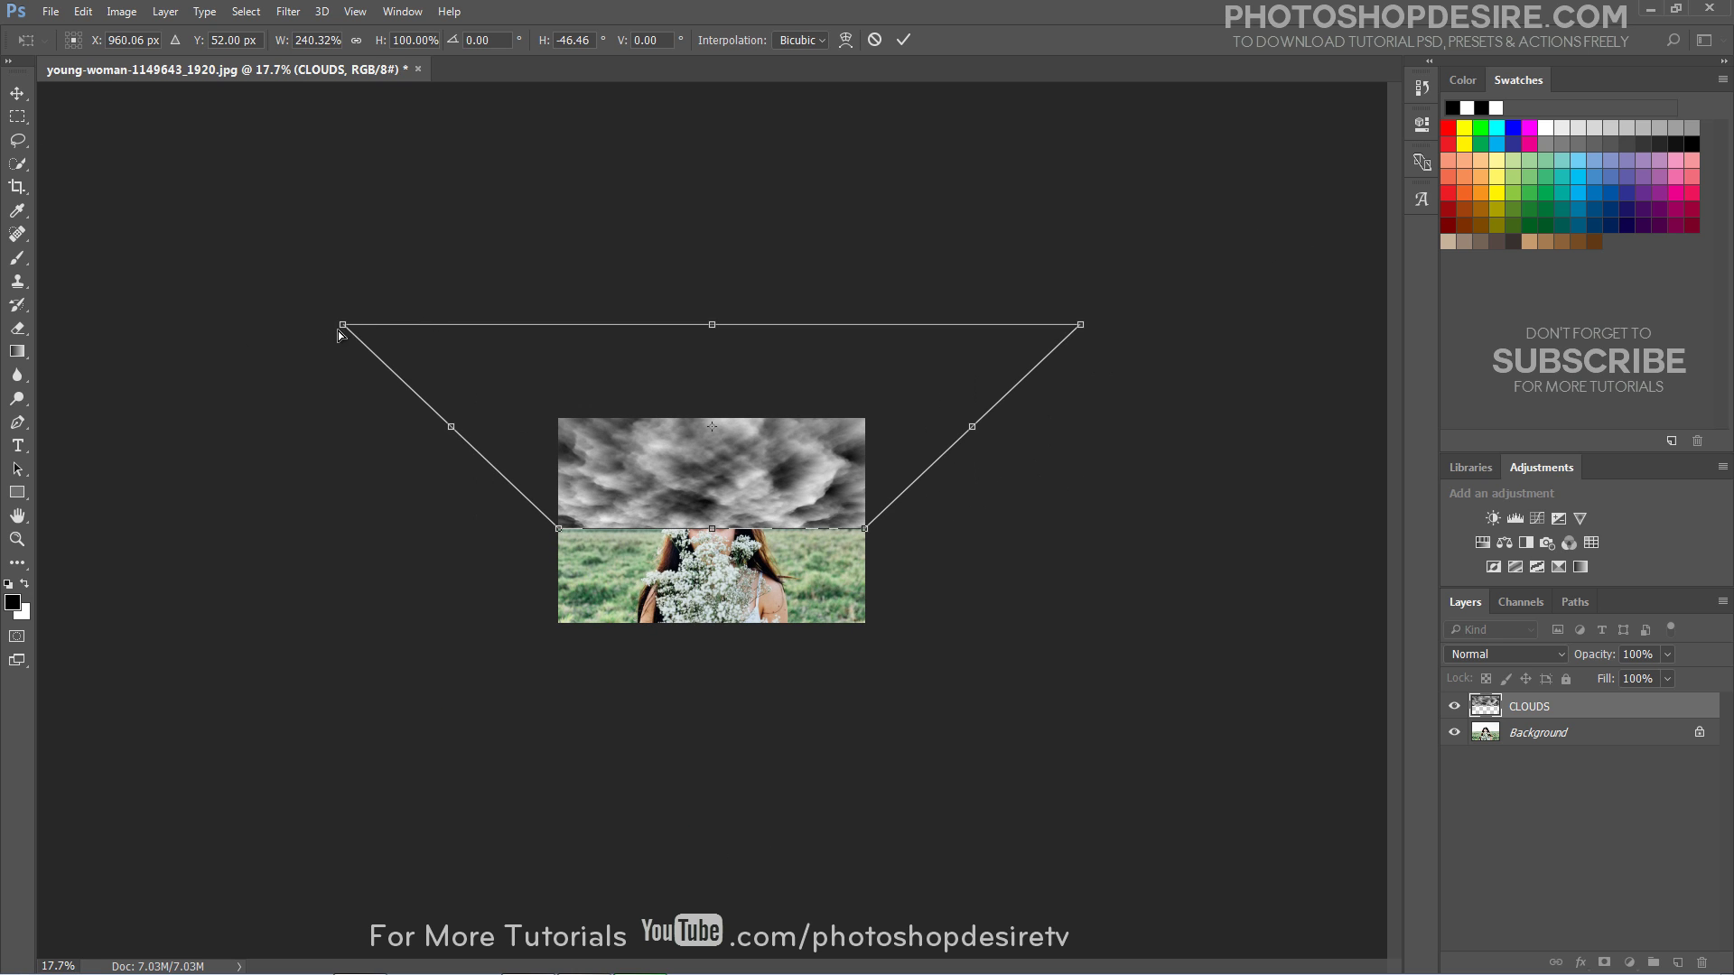
{"action": "left_click_drag", "start_coordinate": [344, 330], "coordinate": [28, 648]}
{"action": "key", "text": "ctrl+minus"}
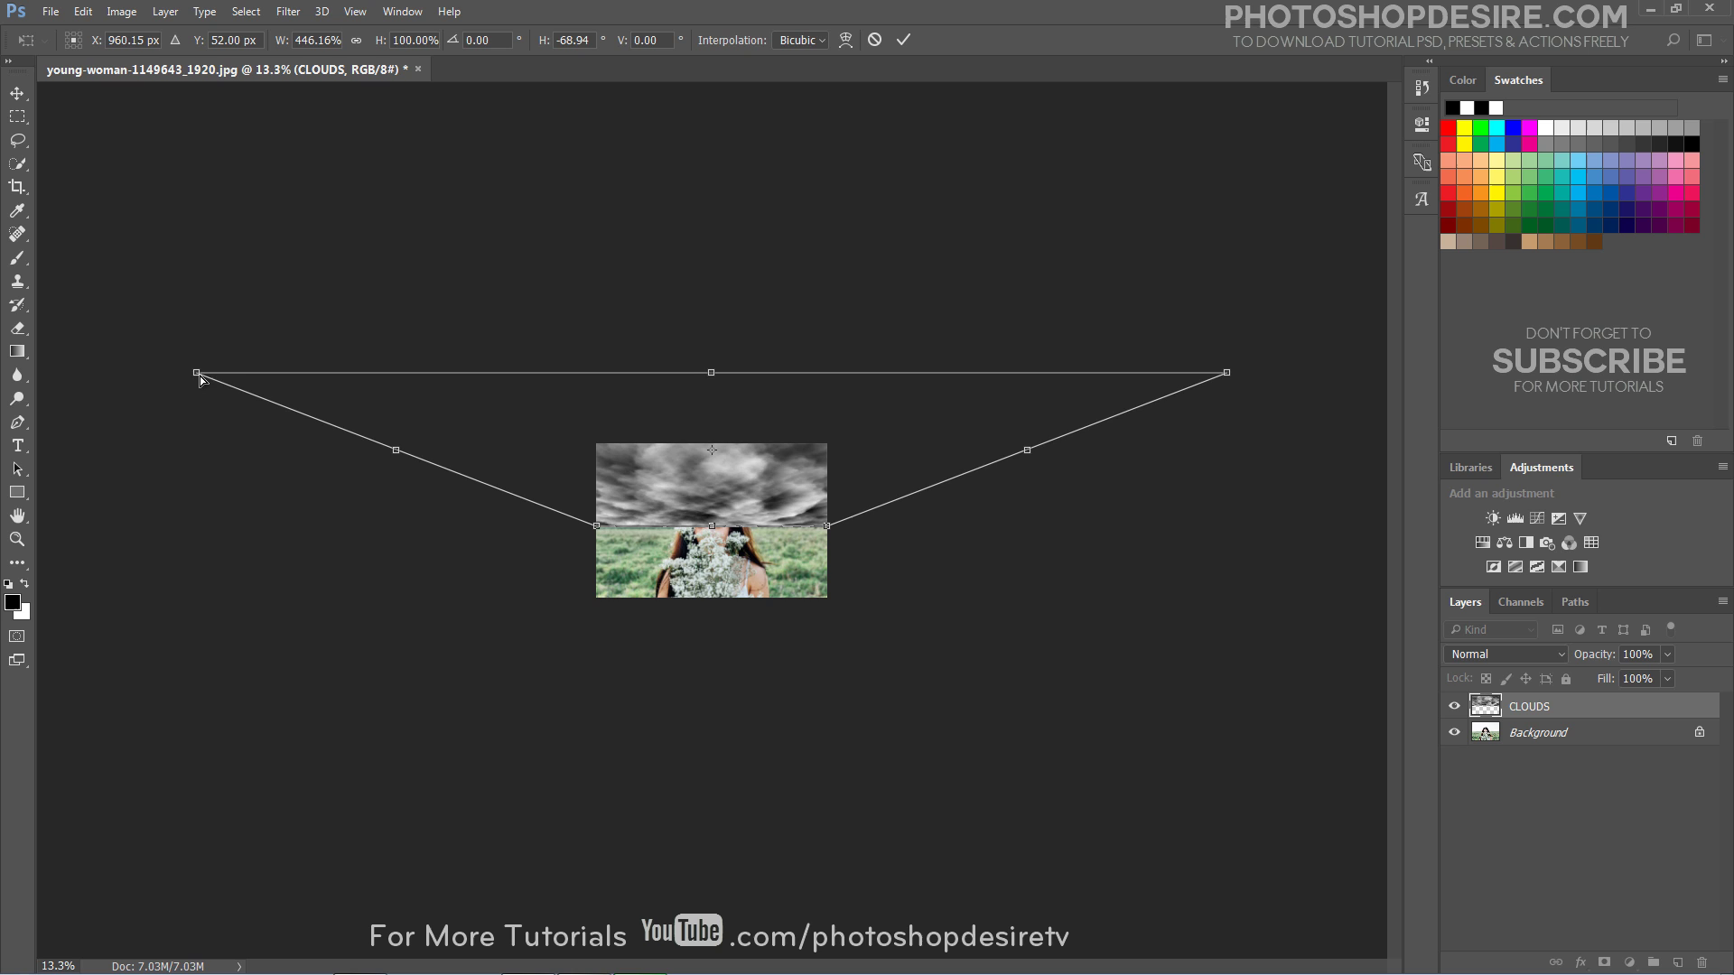
{"action": "left_click_drag", "start_coordinate": [181, 379], "coordinate": [9, 492]}
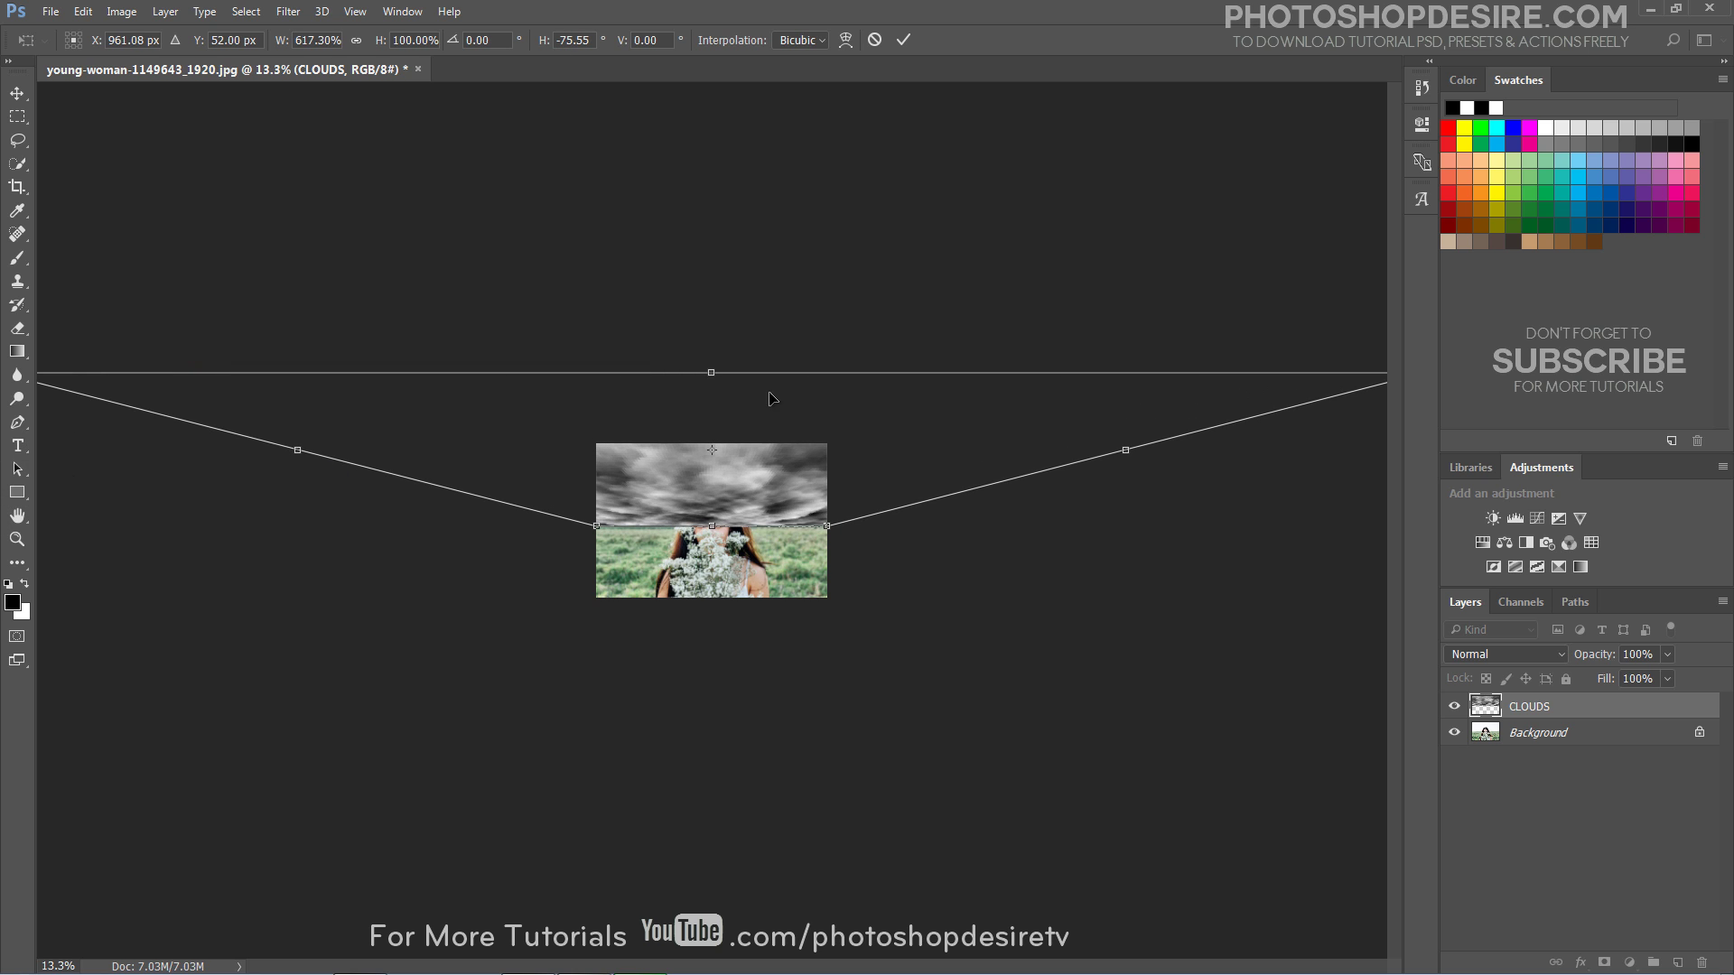
Scale the top edge down to shorten the clouds and commit the transform.
{"action": "right_click", "coordinate": [742, 474]}
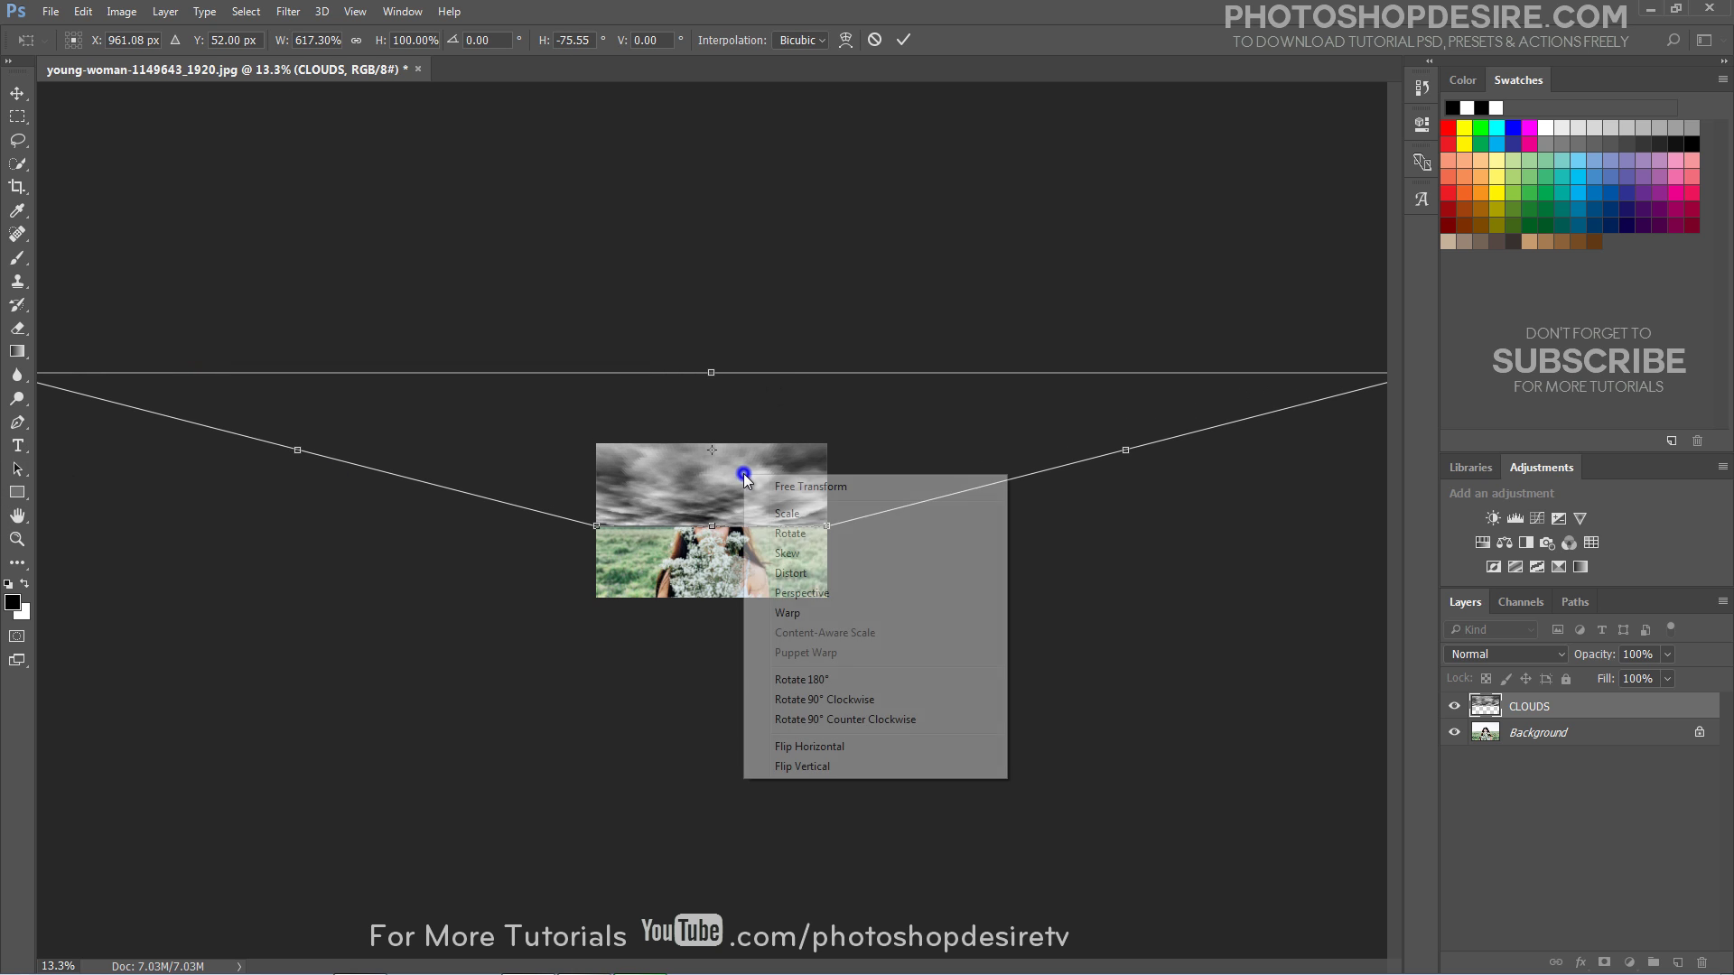
{"action": "left_click", "coordinate": [804, 517]}
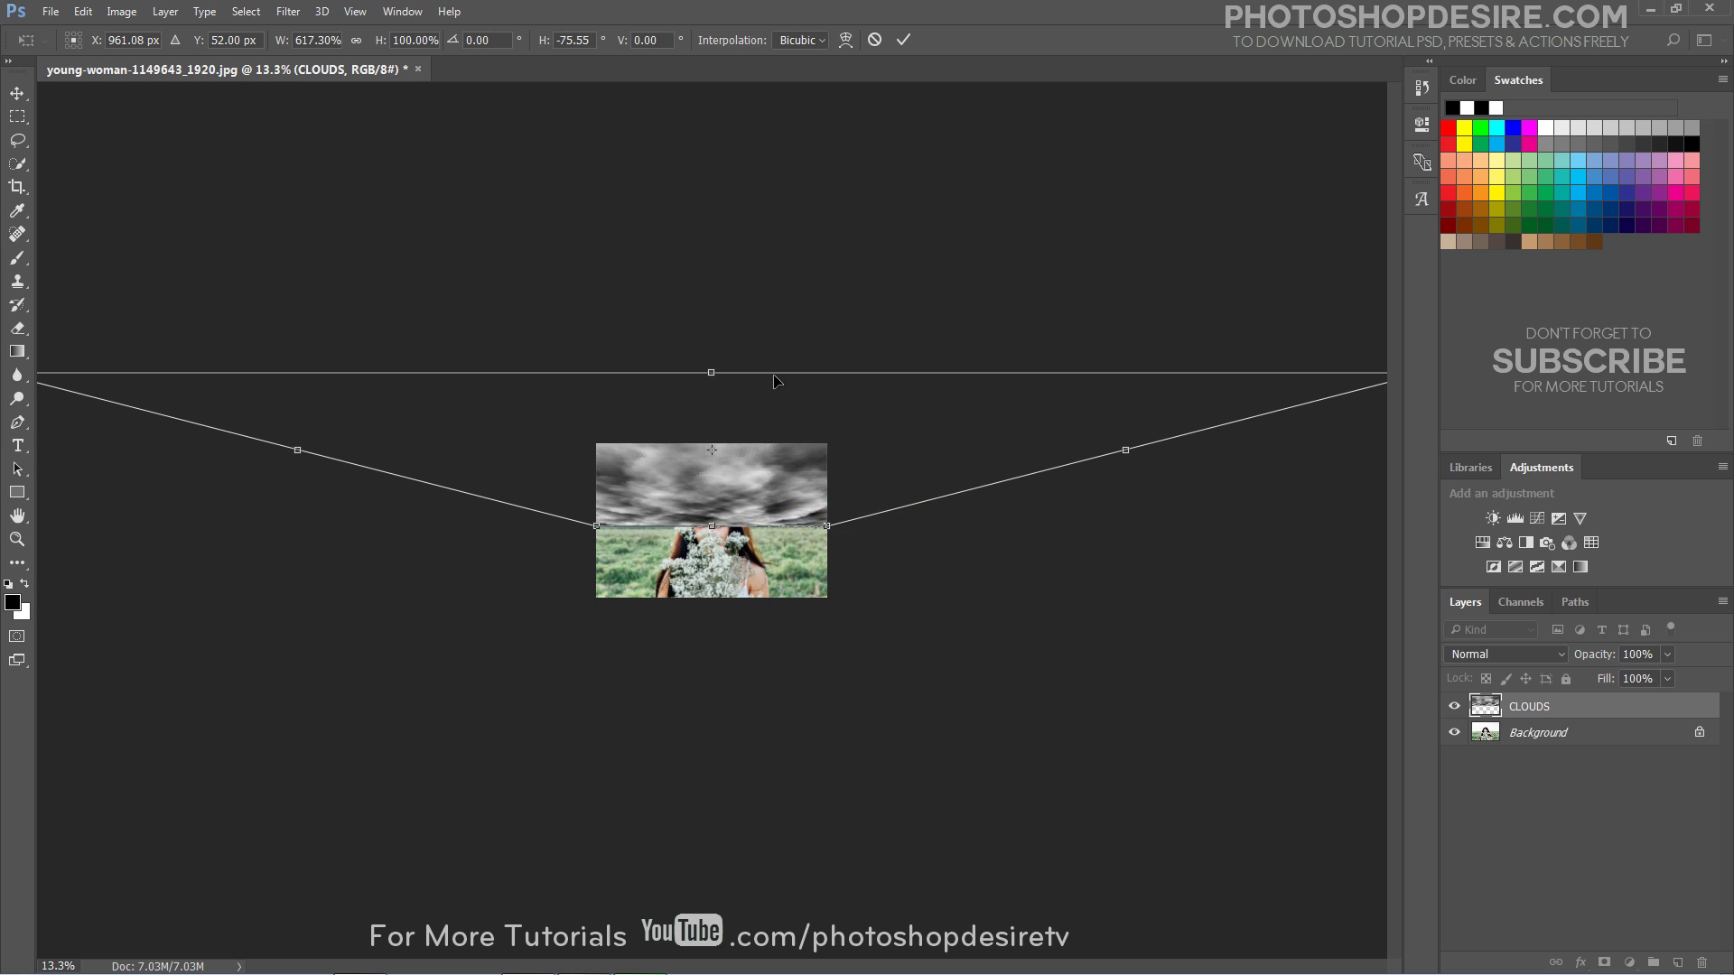
{"action": "left_click_drag", "start_coordinate": [770, 377], "coordinate": [761, 437]}
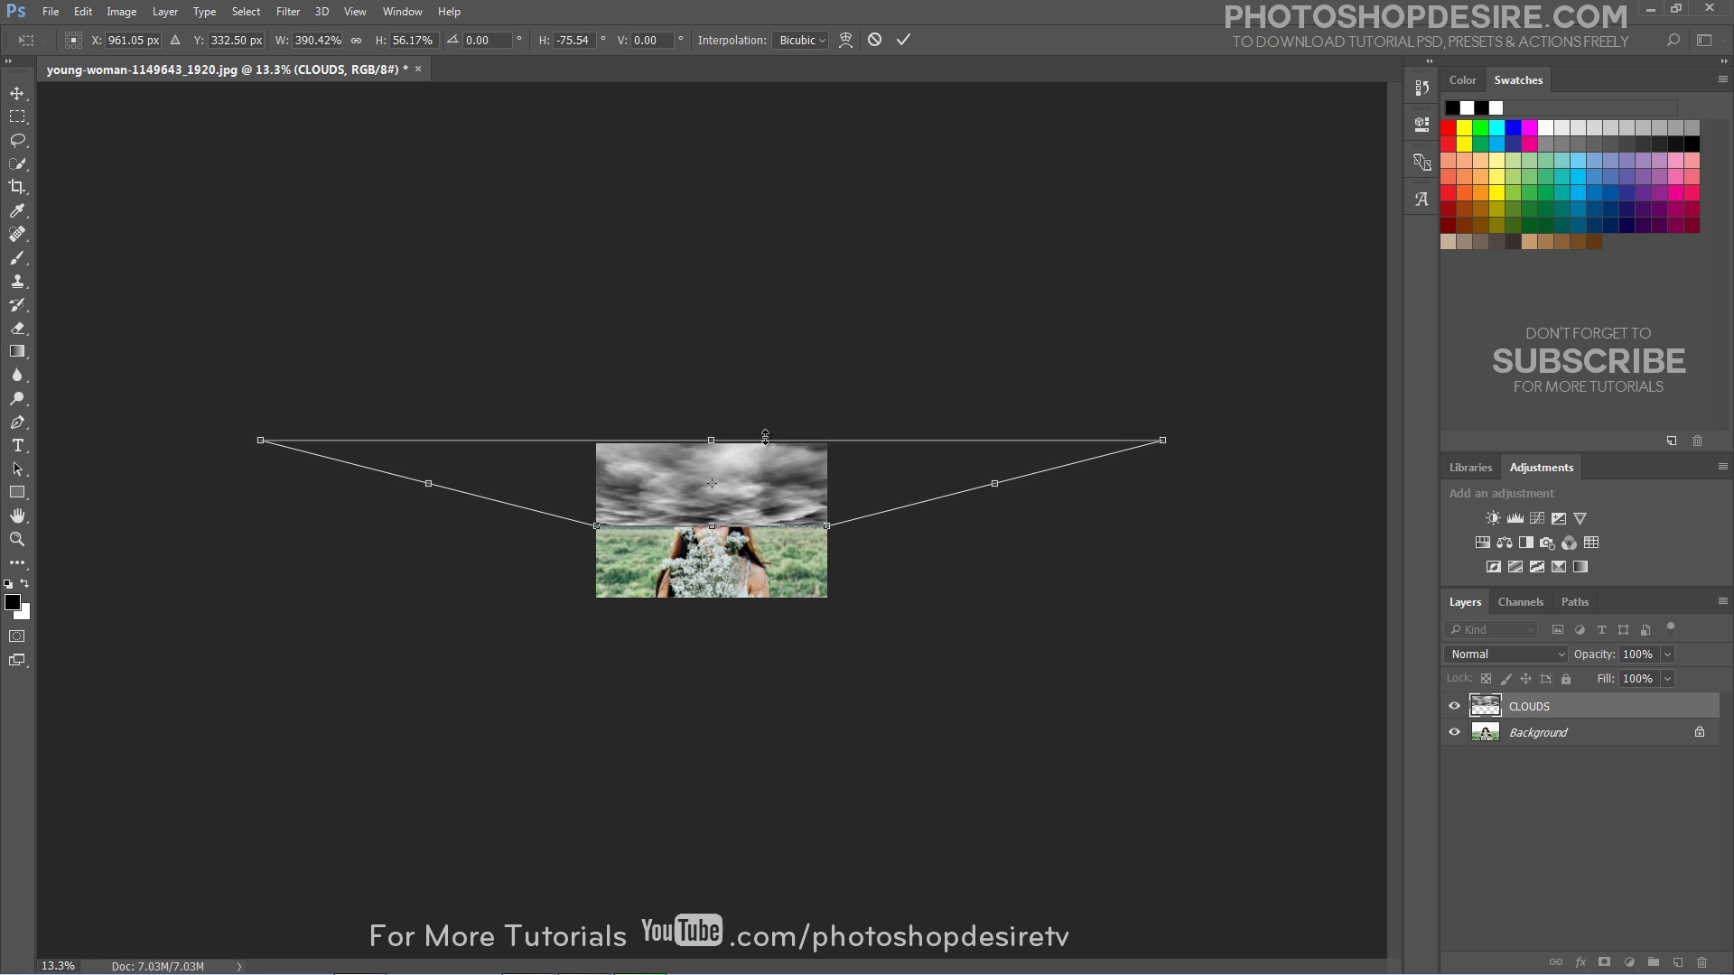
{"action": "left_click", "coordinate": [903, 39]}
{"action": "scroll", "coordinate": [739, 529], "scroll_direction": "up", "scroll_amount": 10}
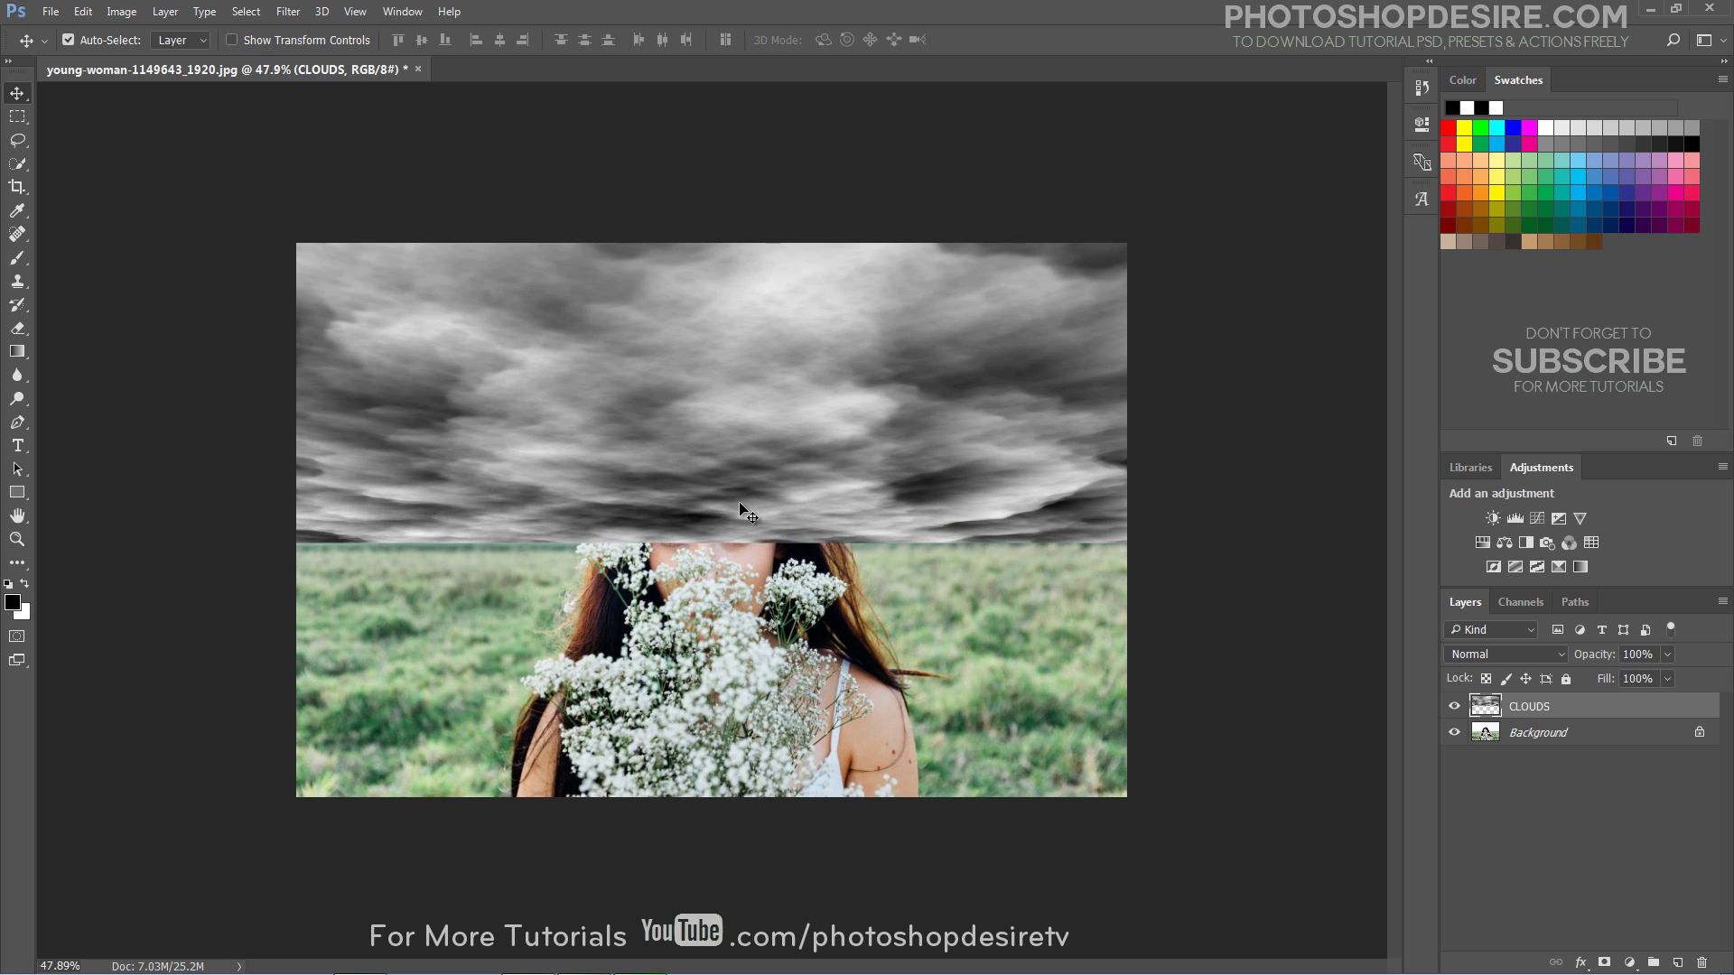
Add a colorized Hue/Saturation layer set to Hue 204, Saturation 60, Lightness +70.
{"action": "scroll", "coordinate": [739, 508], "scroll_direction": "down", "scroll_amount": 2}
{"action": "left_click", "coordinate": [1626, 961]}
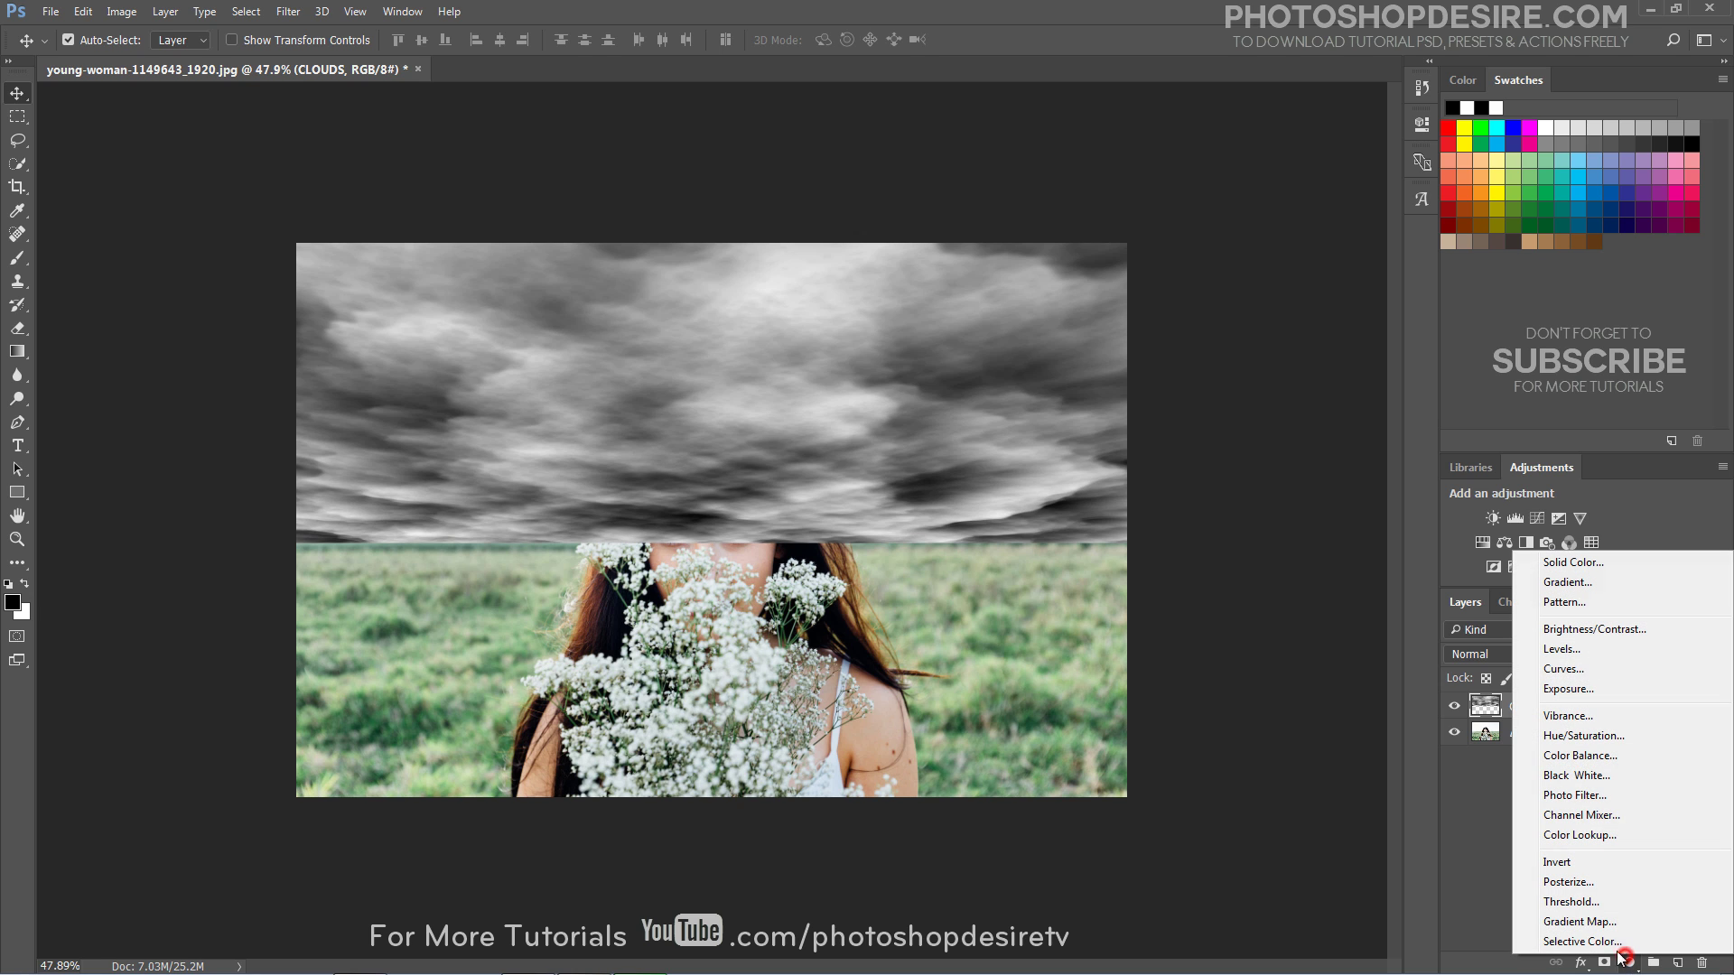
{"action": "left_click", "coordinate": [1571, 735]}
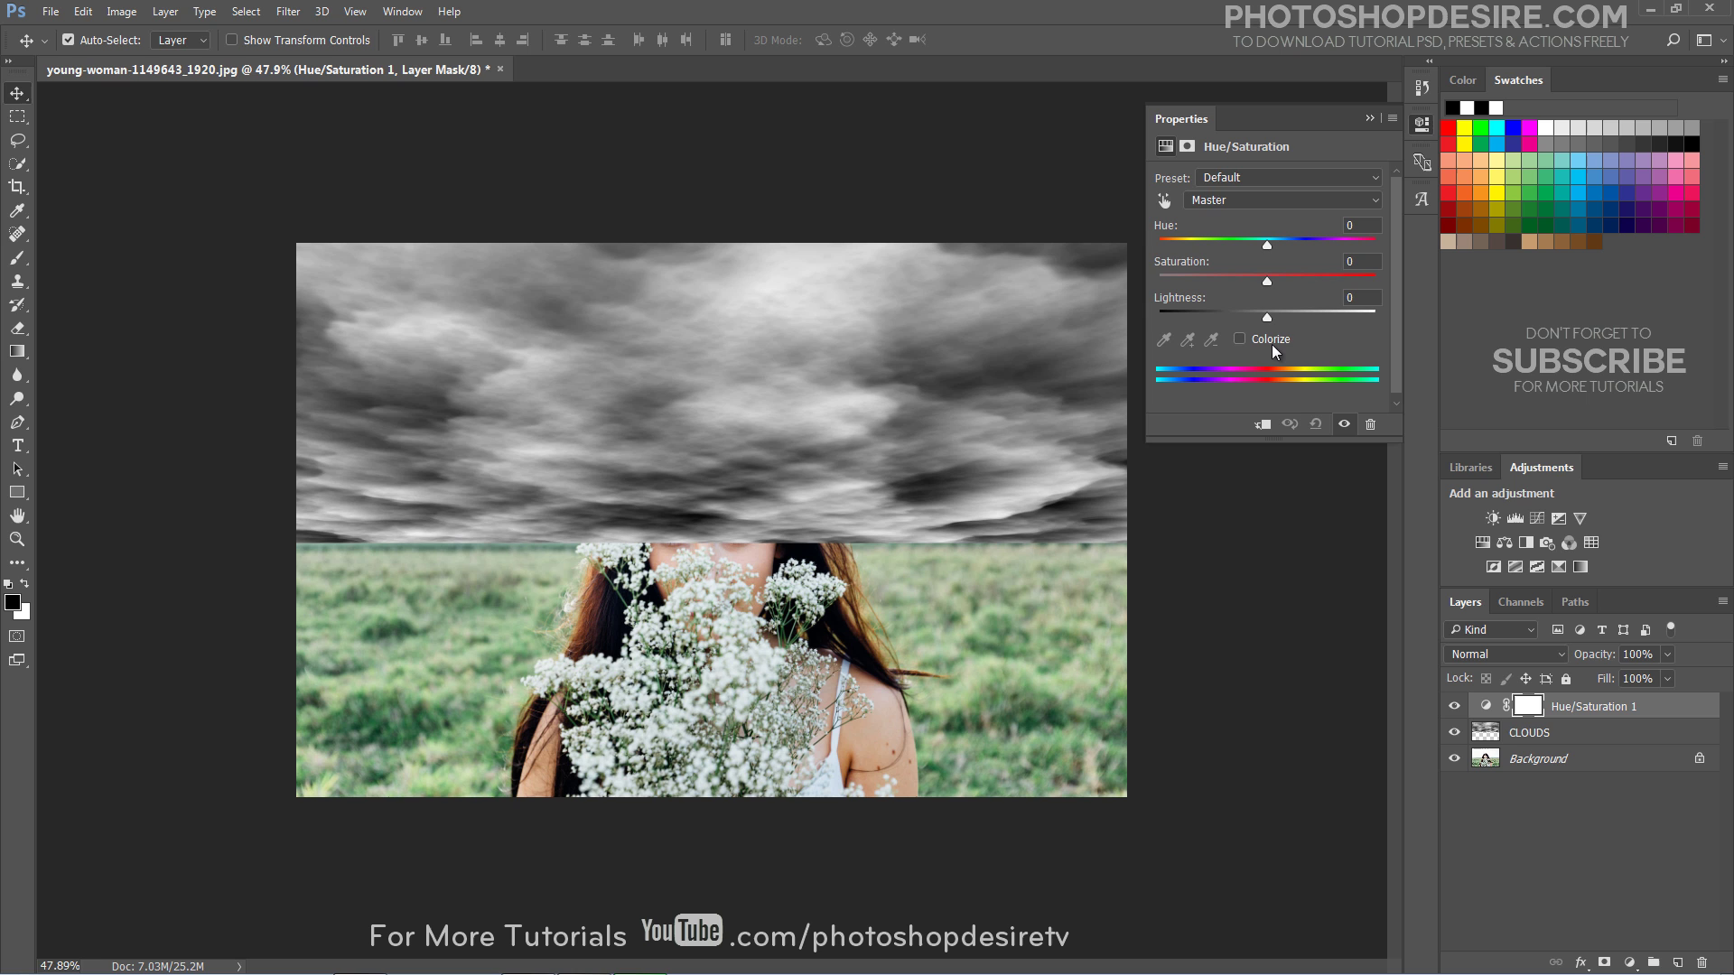
{"action": "left_click", "coordinate": [1239, 341]}
{"action": "left_click_drag", "start_coordinate": [1253, 246], "coordinate": [1280, 244]}
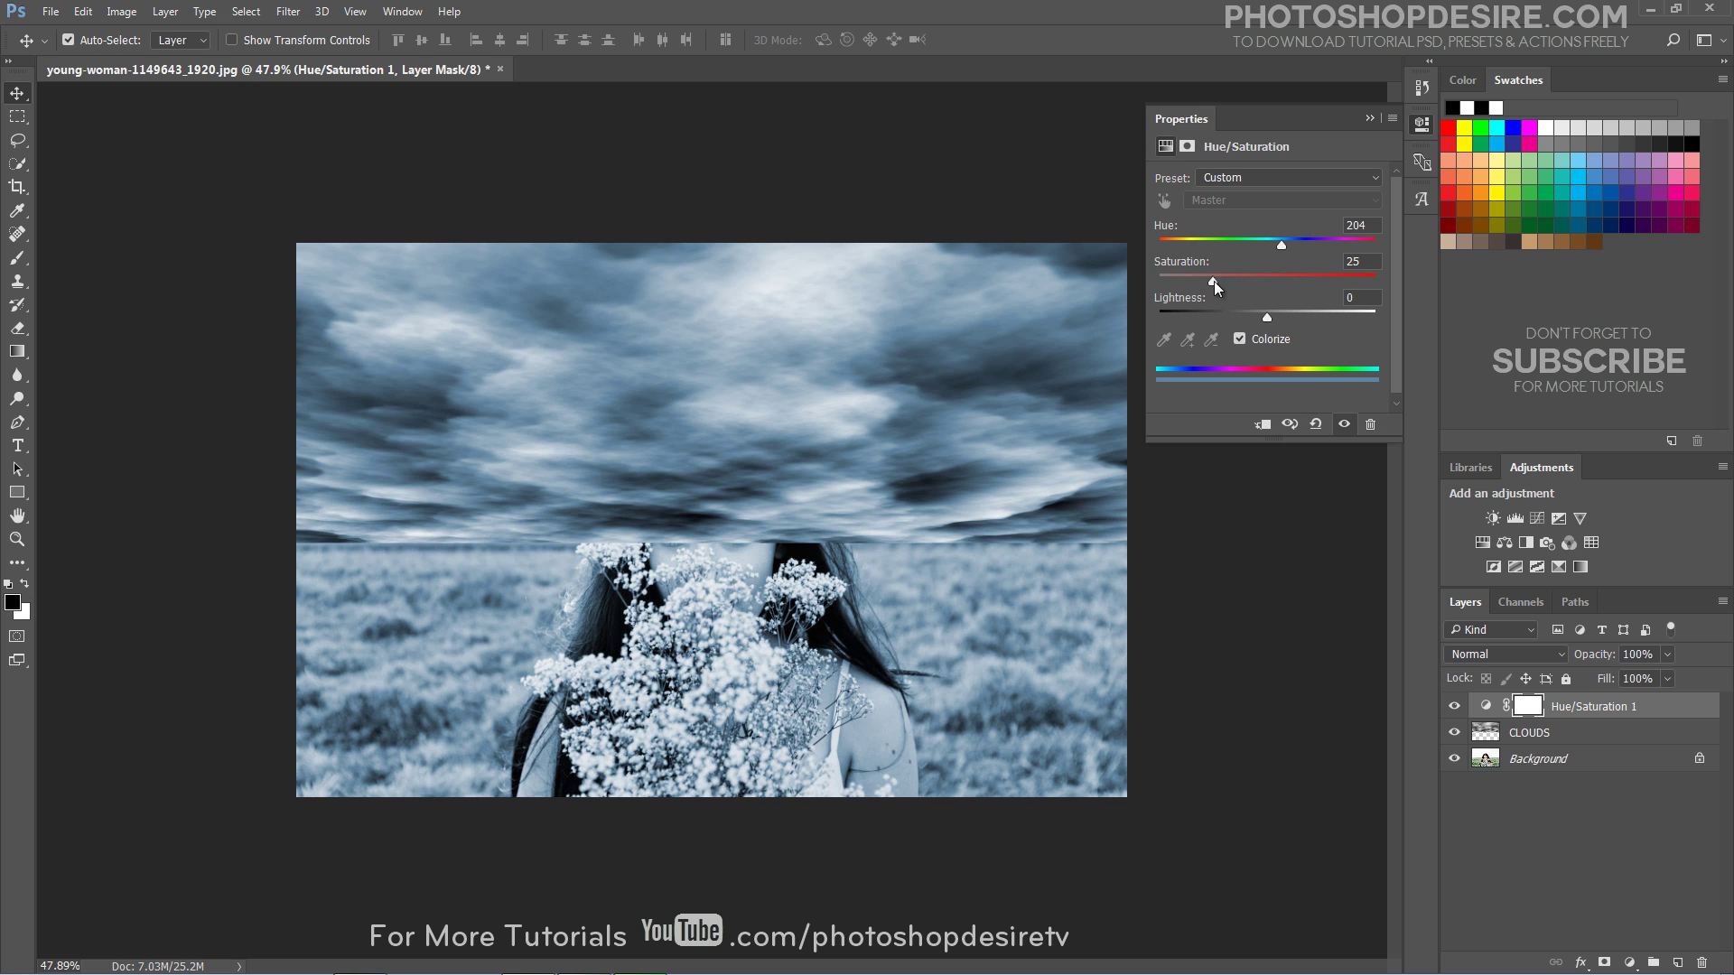
{"action": "left_click_drag", "start_coordinate": [1214, 280], "coordinate": [1272, 283]}
{"action": "left_click_drag", "start_coordinate": [1269, 316], "coordinate": [1341, 320]}
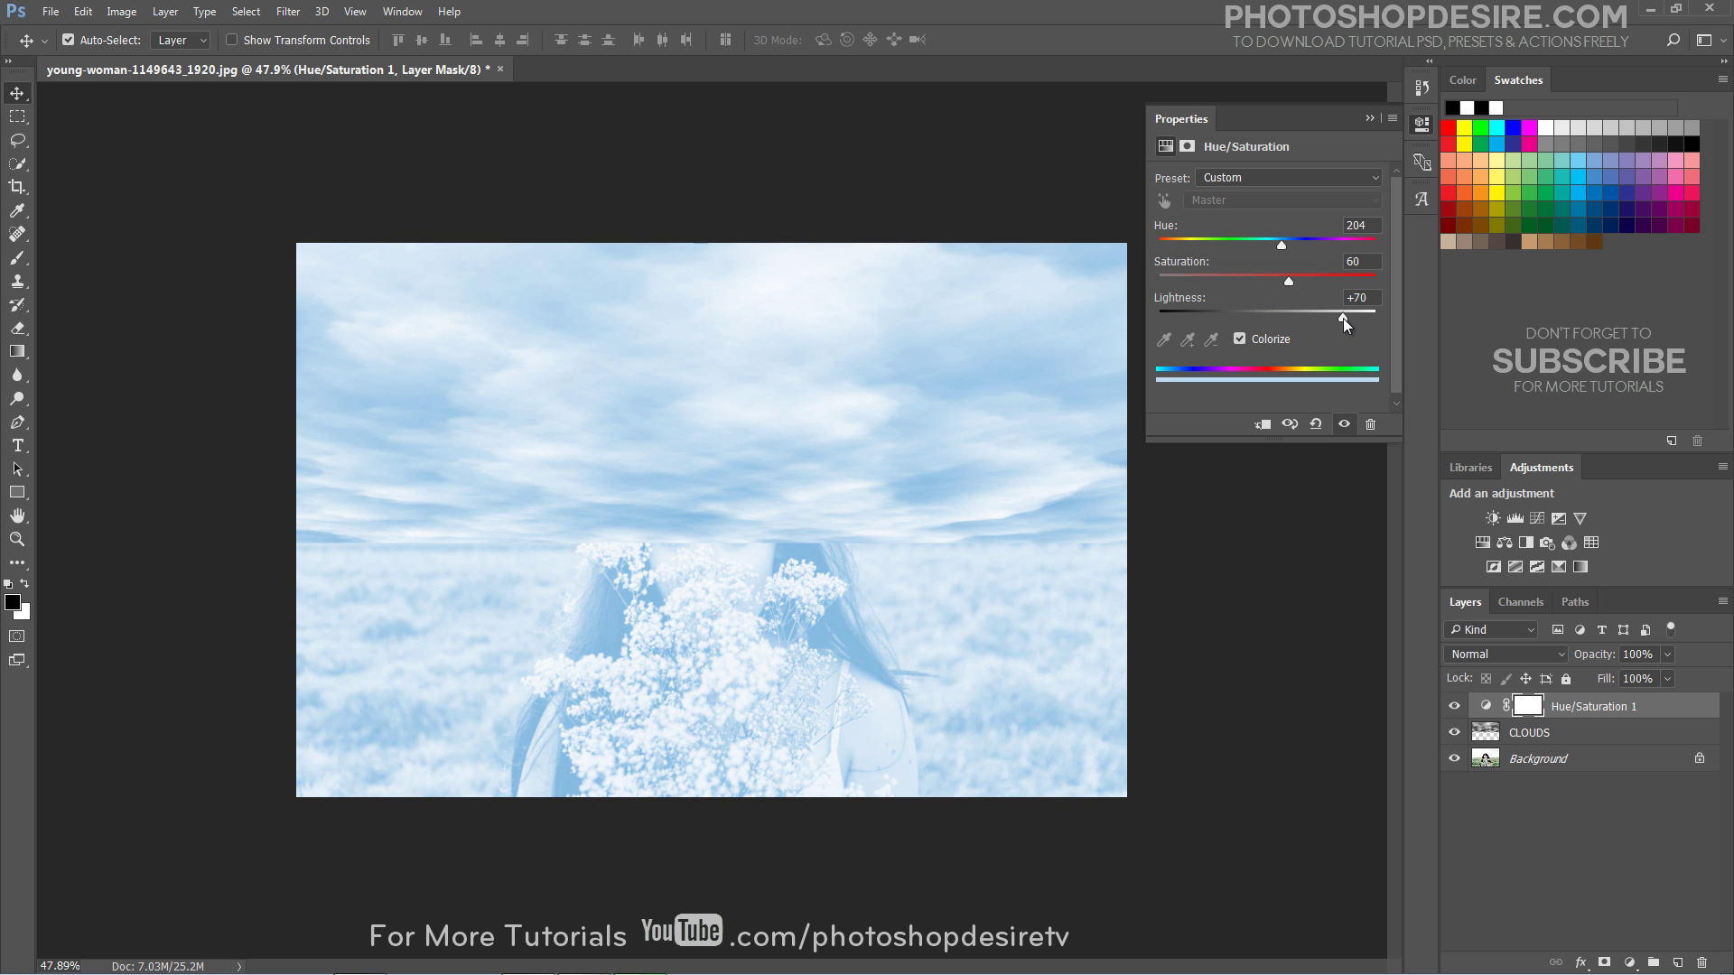
{"action": "left_click", "coordinate": [1369, 119]}
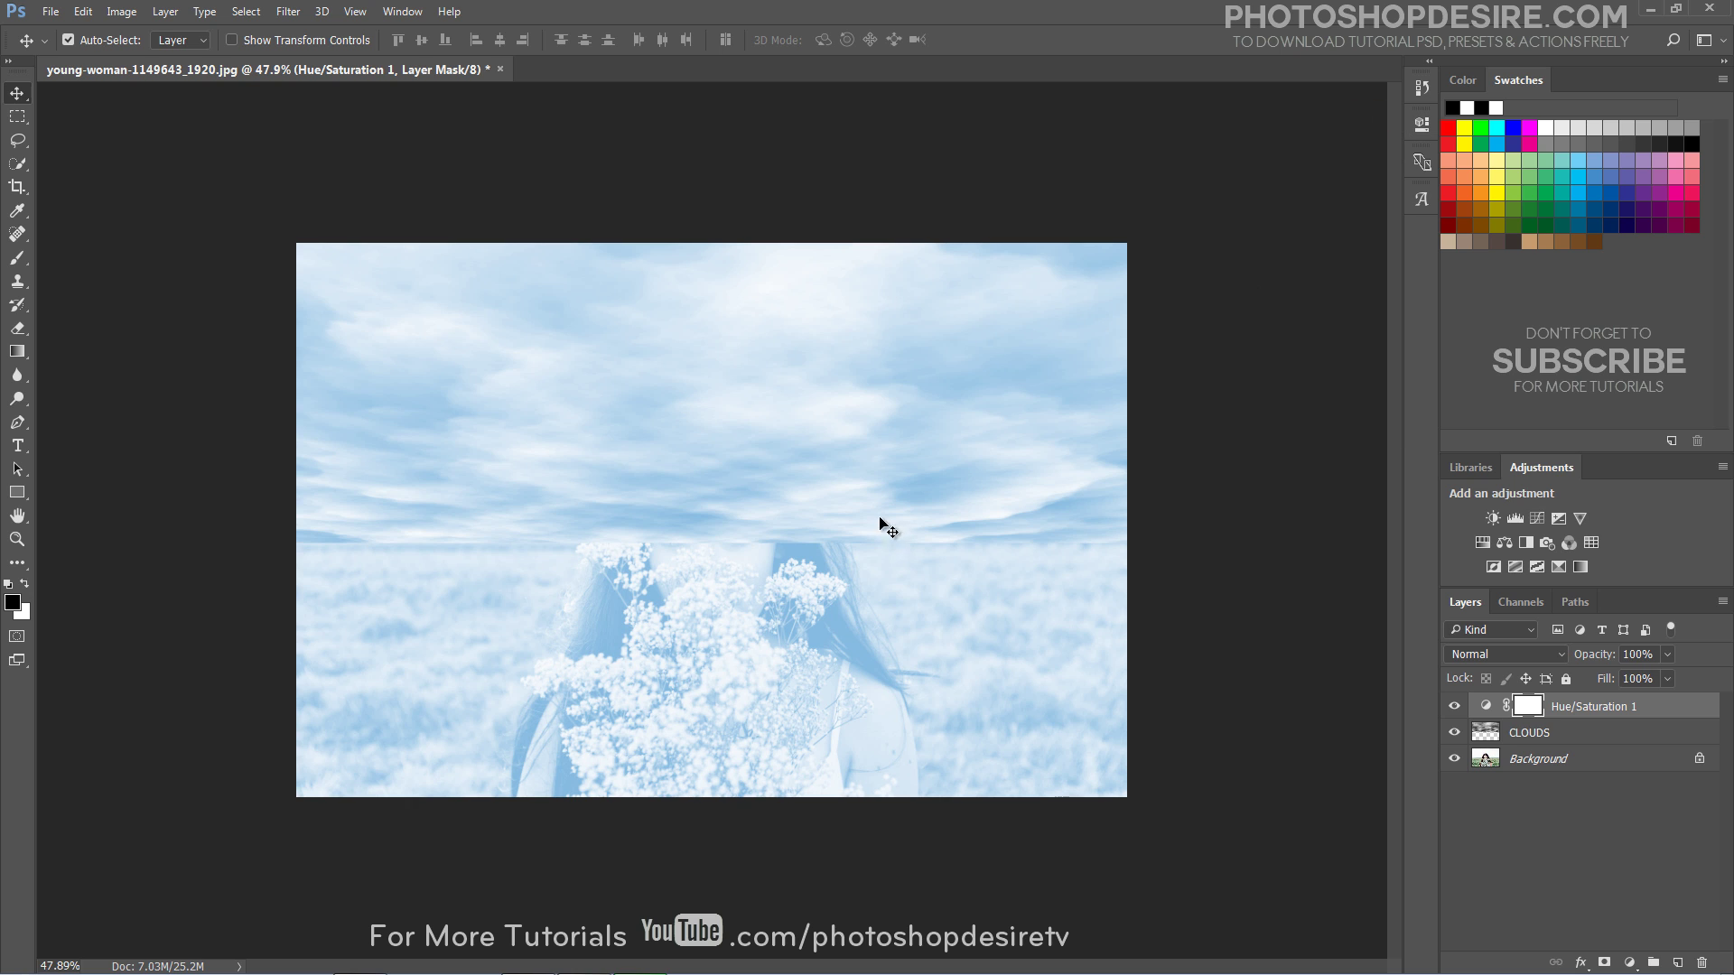
Group CLOUDS and Hue/Saturation 1 into Group 1 and set it to Multiply.
{"action": "left_click", "coordinate": [1526, 730], "text": "shift"}
{"action": "right_click", "coordinate": [1520, 732]}
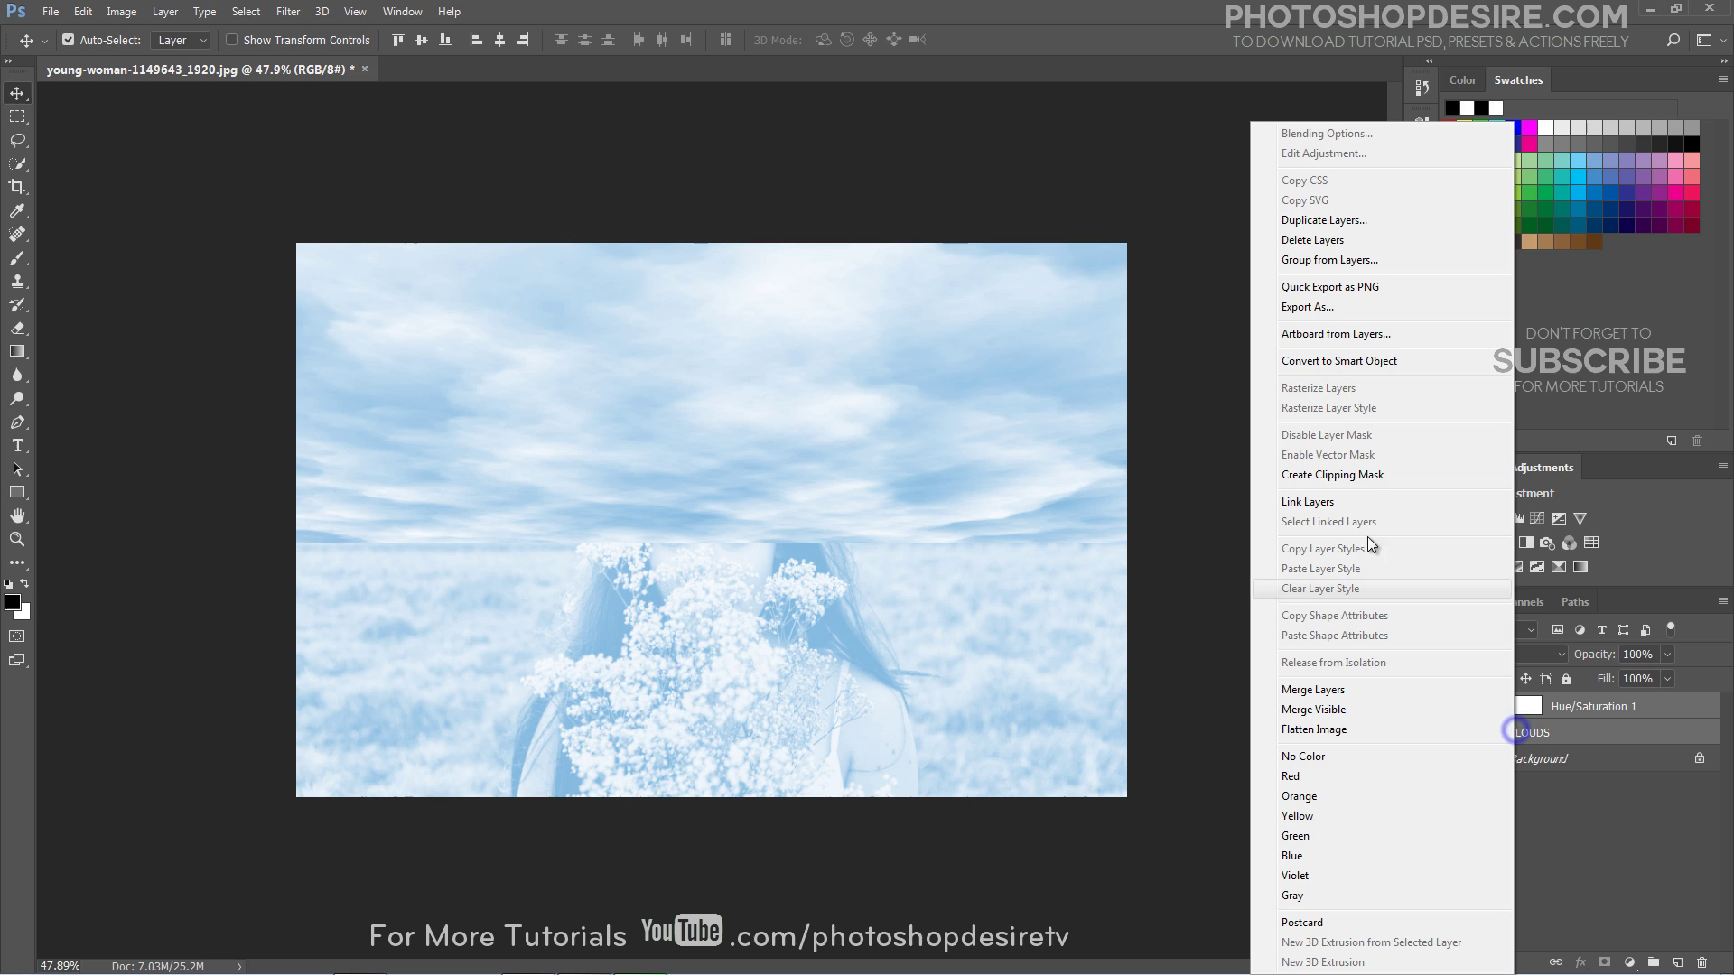
{"action": "left_click", "coordinate": [1327, 261]}
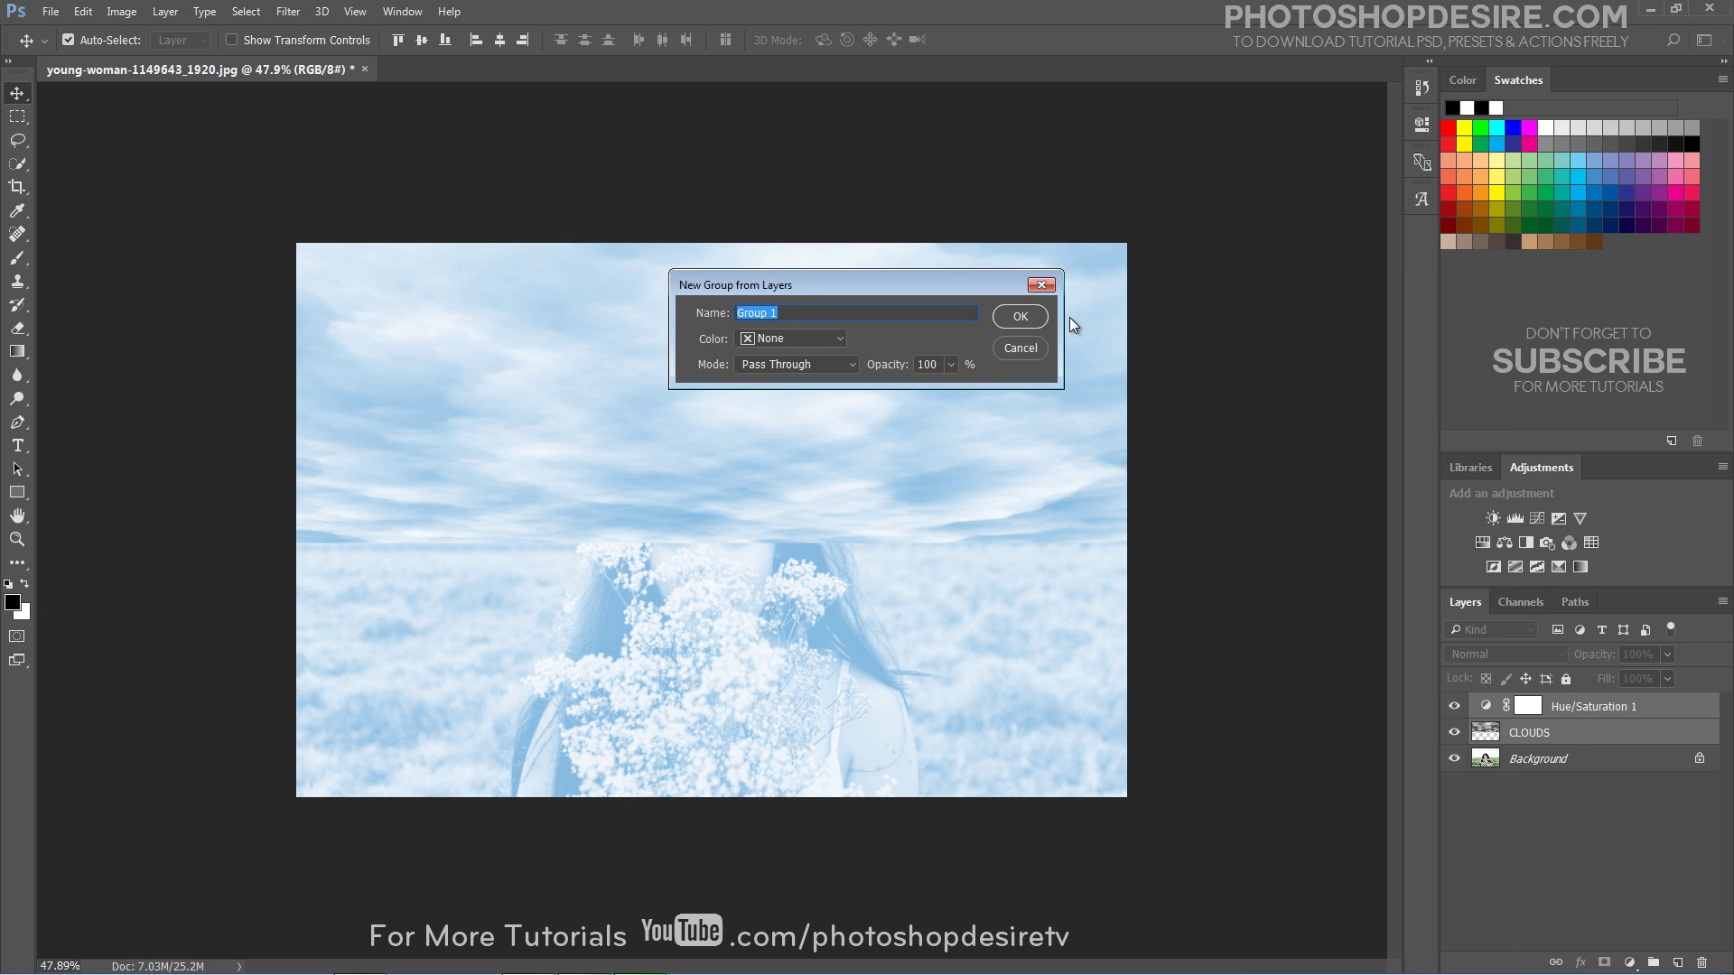
{"action": "left_click", "coordinate": [1033, 314]}
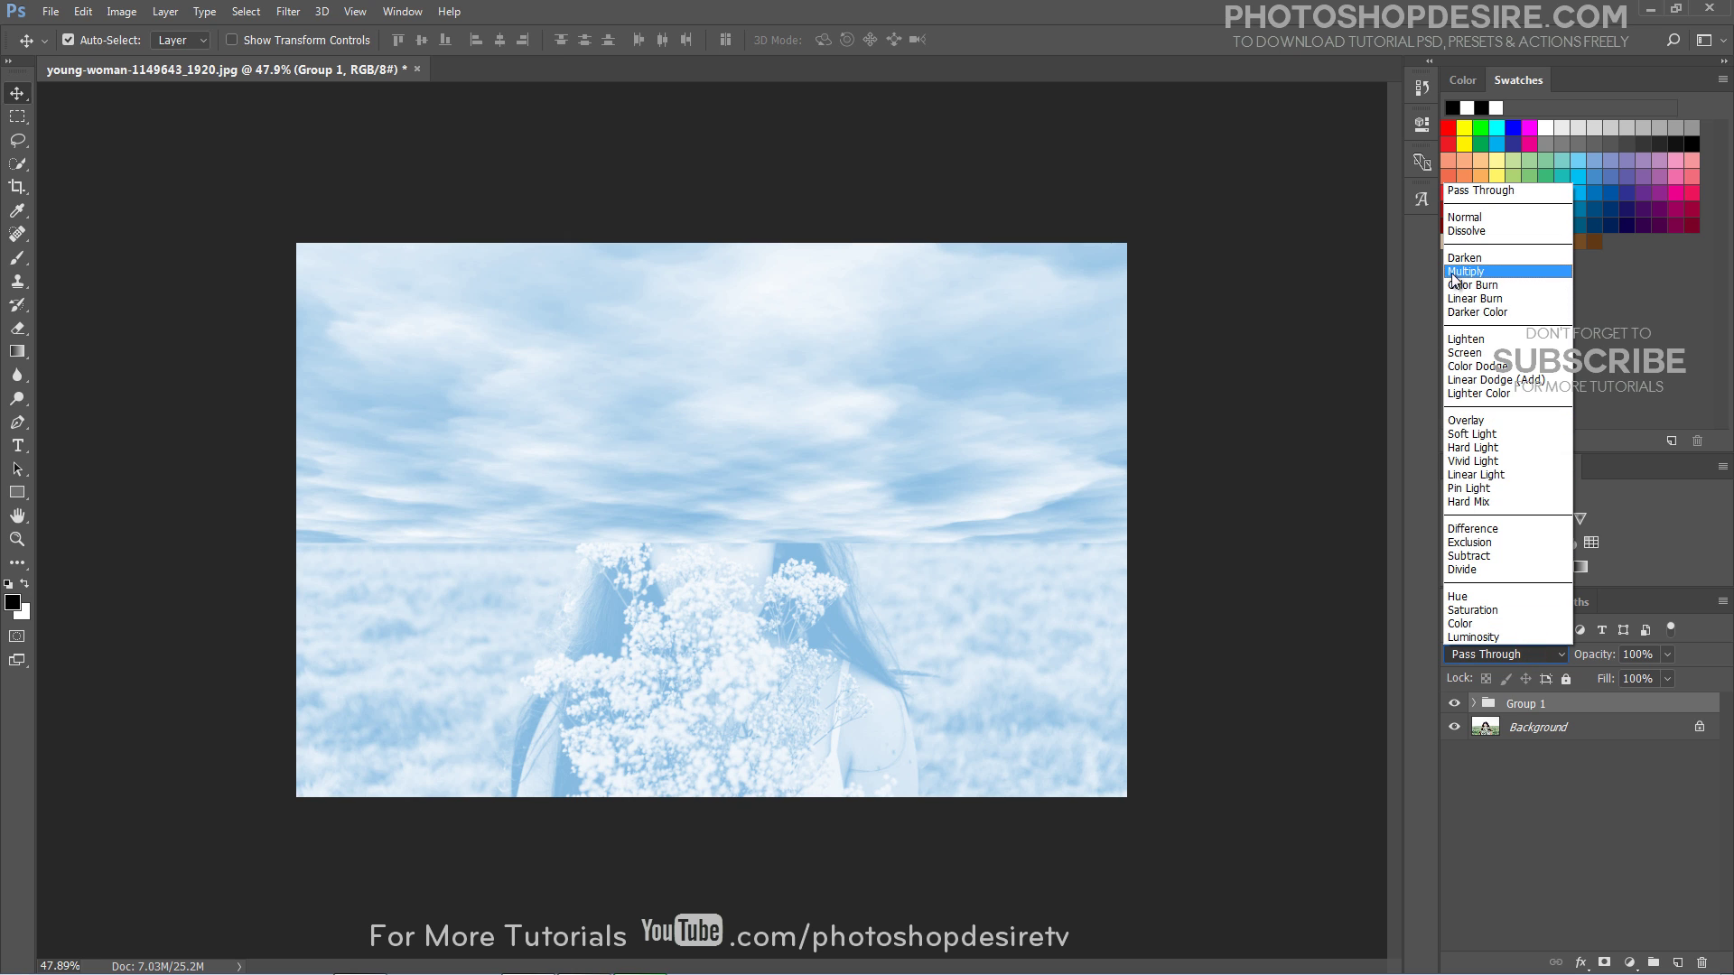
{"action": "left_click", "coordinate": [1465, 270]}
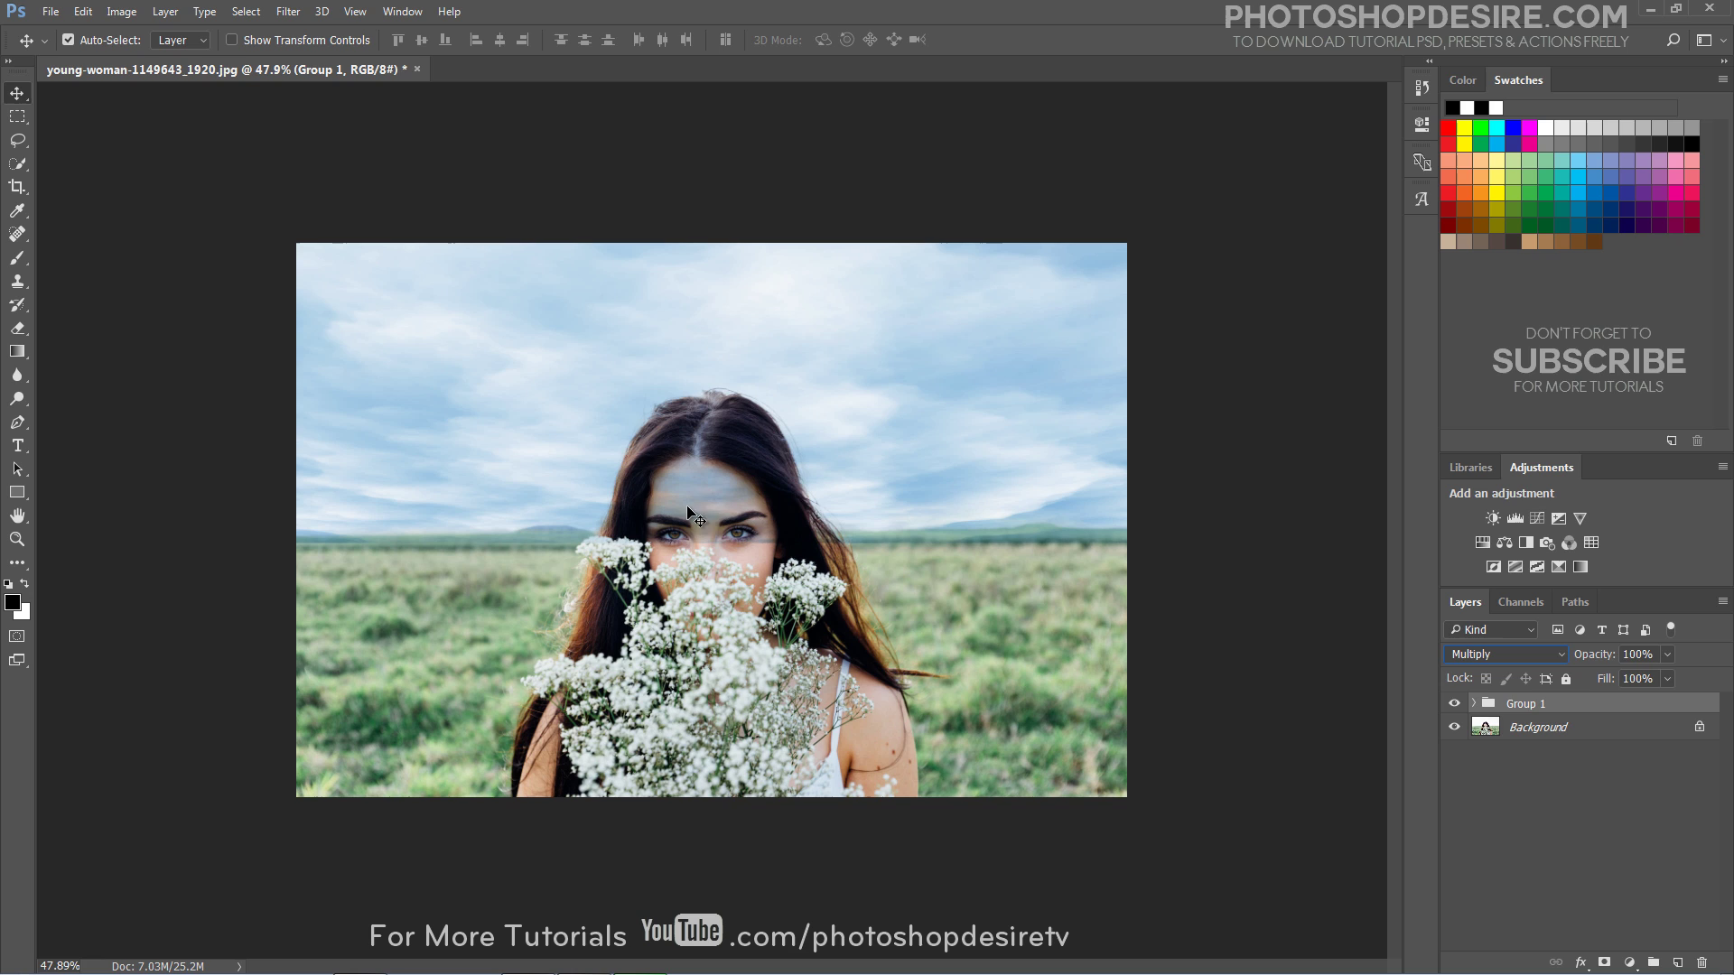
Add a mask to Group 1 and fade it with a gradient across the horizon.
{"action": "left_click", "coordinate": [1603, 962]}
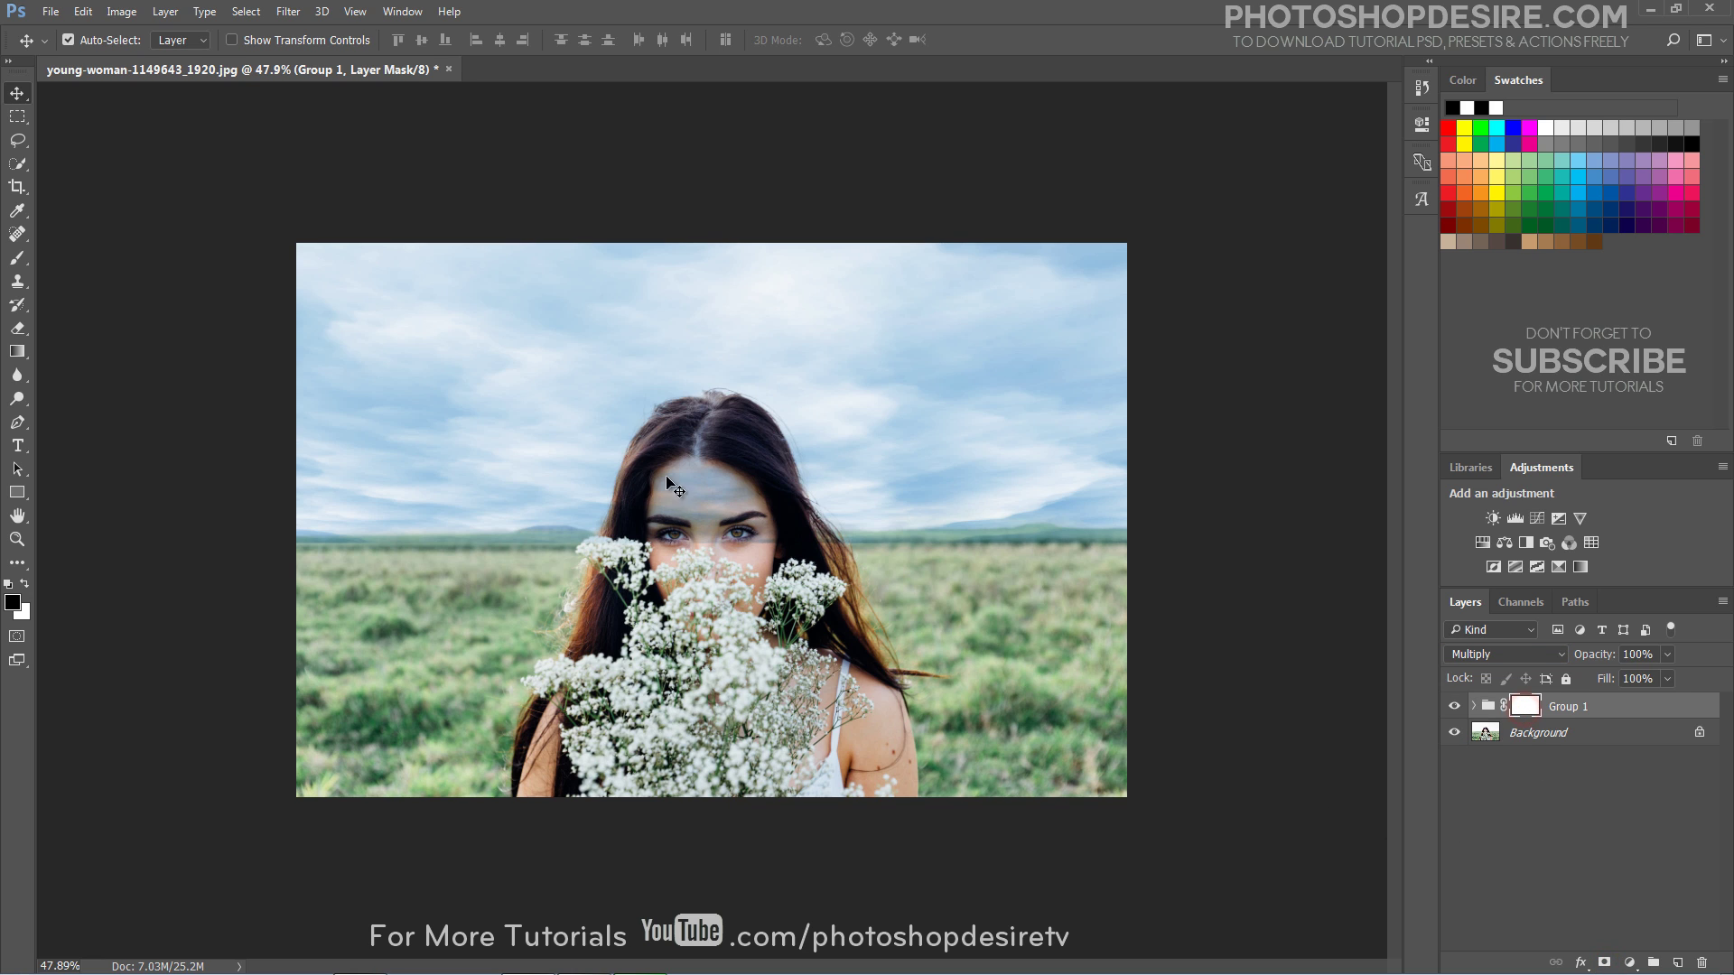
{"action": "right_click", "coordinate": [17, 351]}
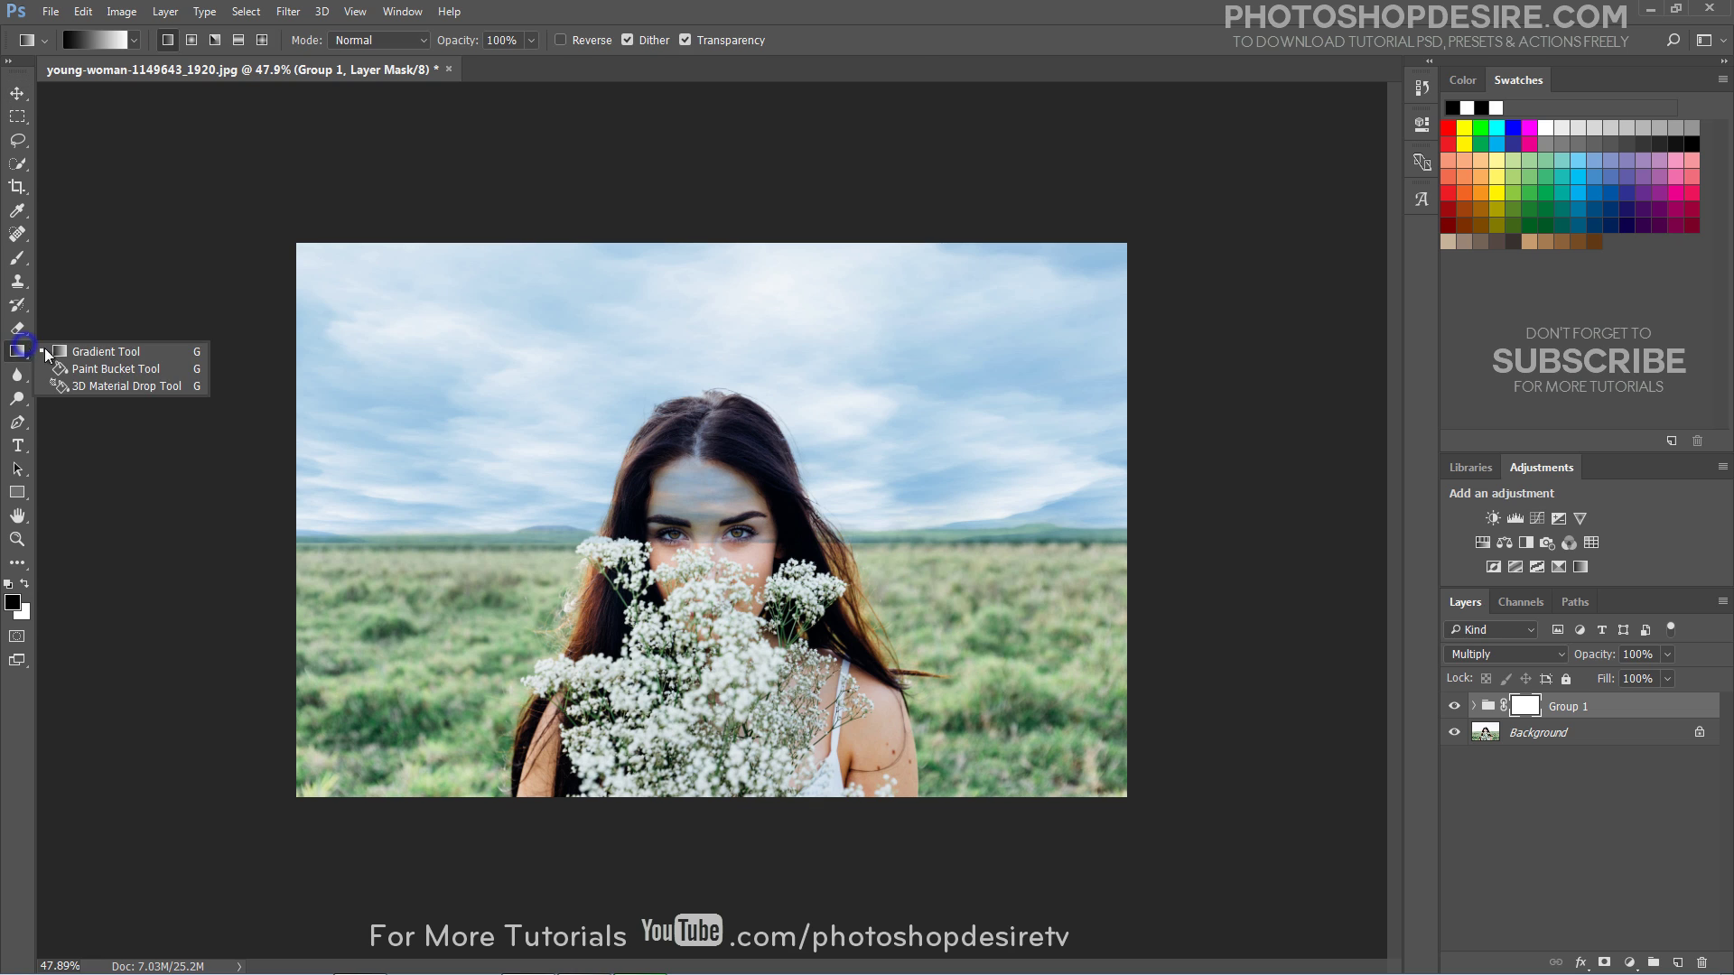
{"action": "left_click", "coordinate": [66, 352]}
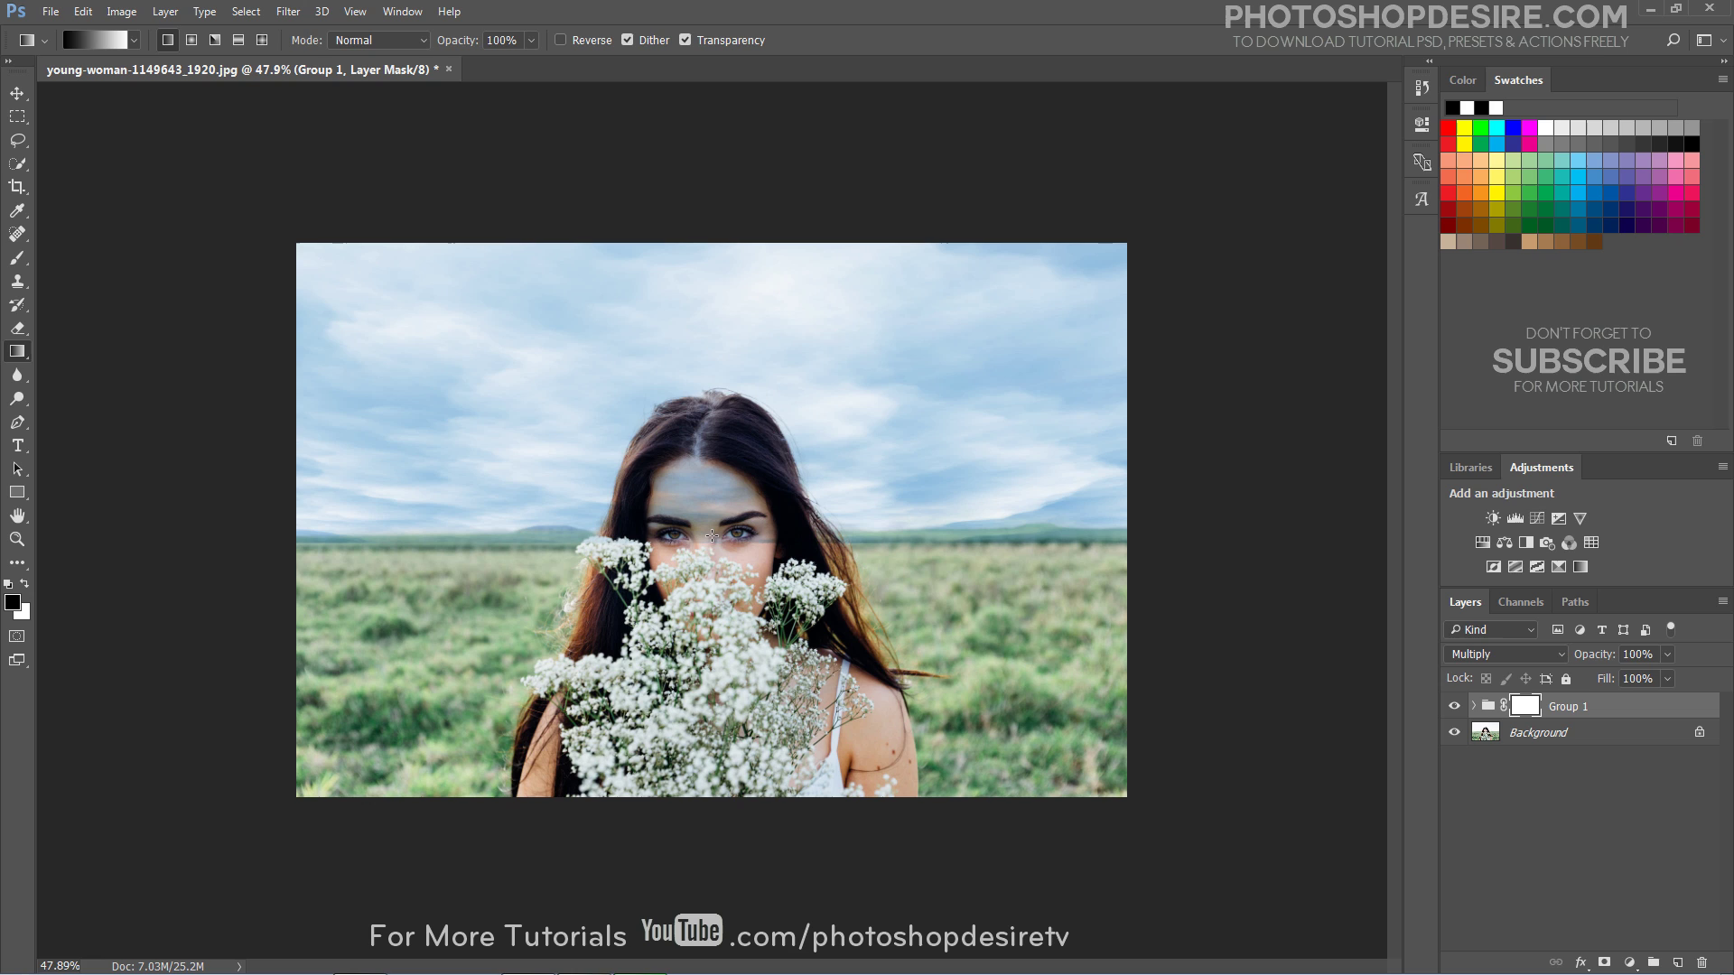
{"action": "left_click_drag", "start_coordinate": [705, 553], "coordinate": [705, 516]}
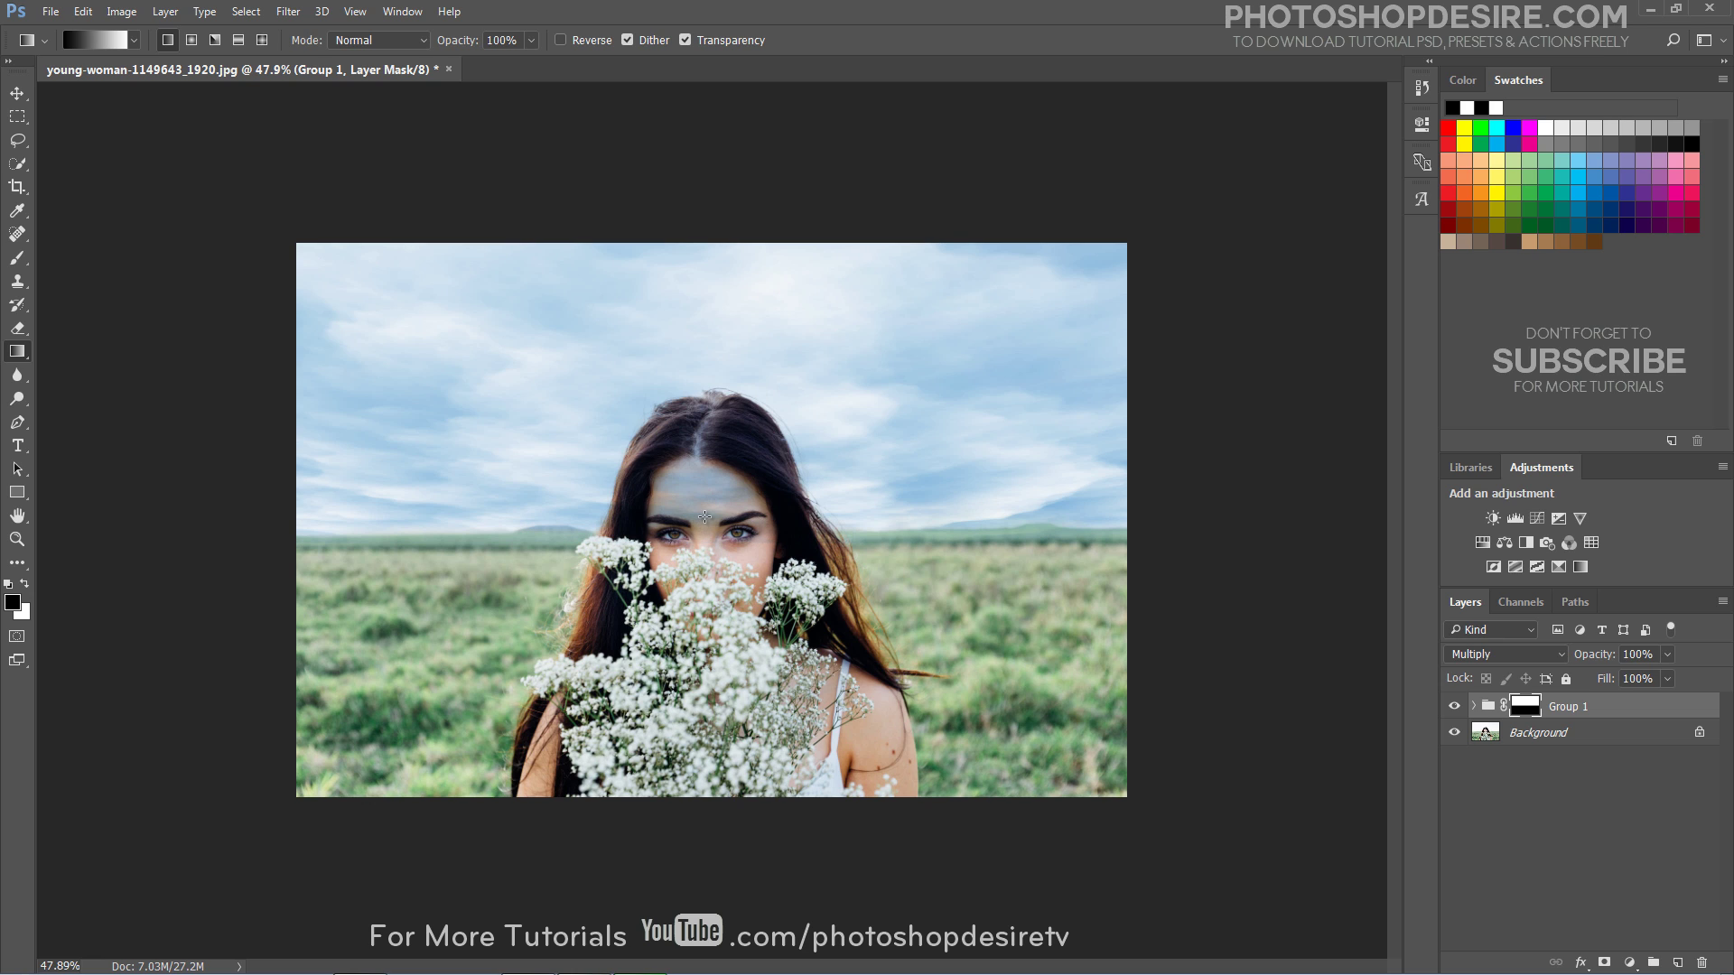
Brush black on the mask over the woman's face to remove the tint.
{"action": "left_click", "coordinate": [18, 257]}
{"action": "mouse_move", "coordinate": [598, 557]}
{"action": "left_mouse_down"}
{"action": "mouse_move", "coordinate": [703, 454]}
{"action": "mouse_move", "coordinate": [703, 525]}
{"action": "mouse_move", "coordinate": [709, 457]}
{"action": "mouse_move", "coordinate": [668, 544]}
{"action": "mouse_move", "coordinate": [704, 466]}
{"action": "mouse_move", "coordinate": [751, 503]}
{"action": "mouse_move", "coordinate": [810, 630]}
{"action": "mouse_move", "coordinate": [700, 689]}
{"action": "left_mouse_up"}
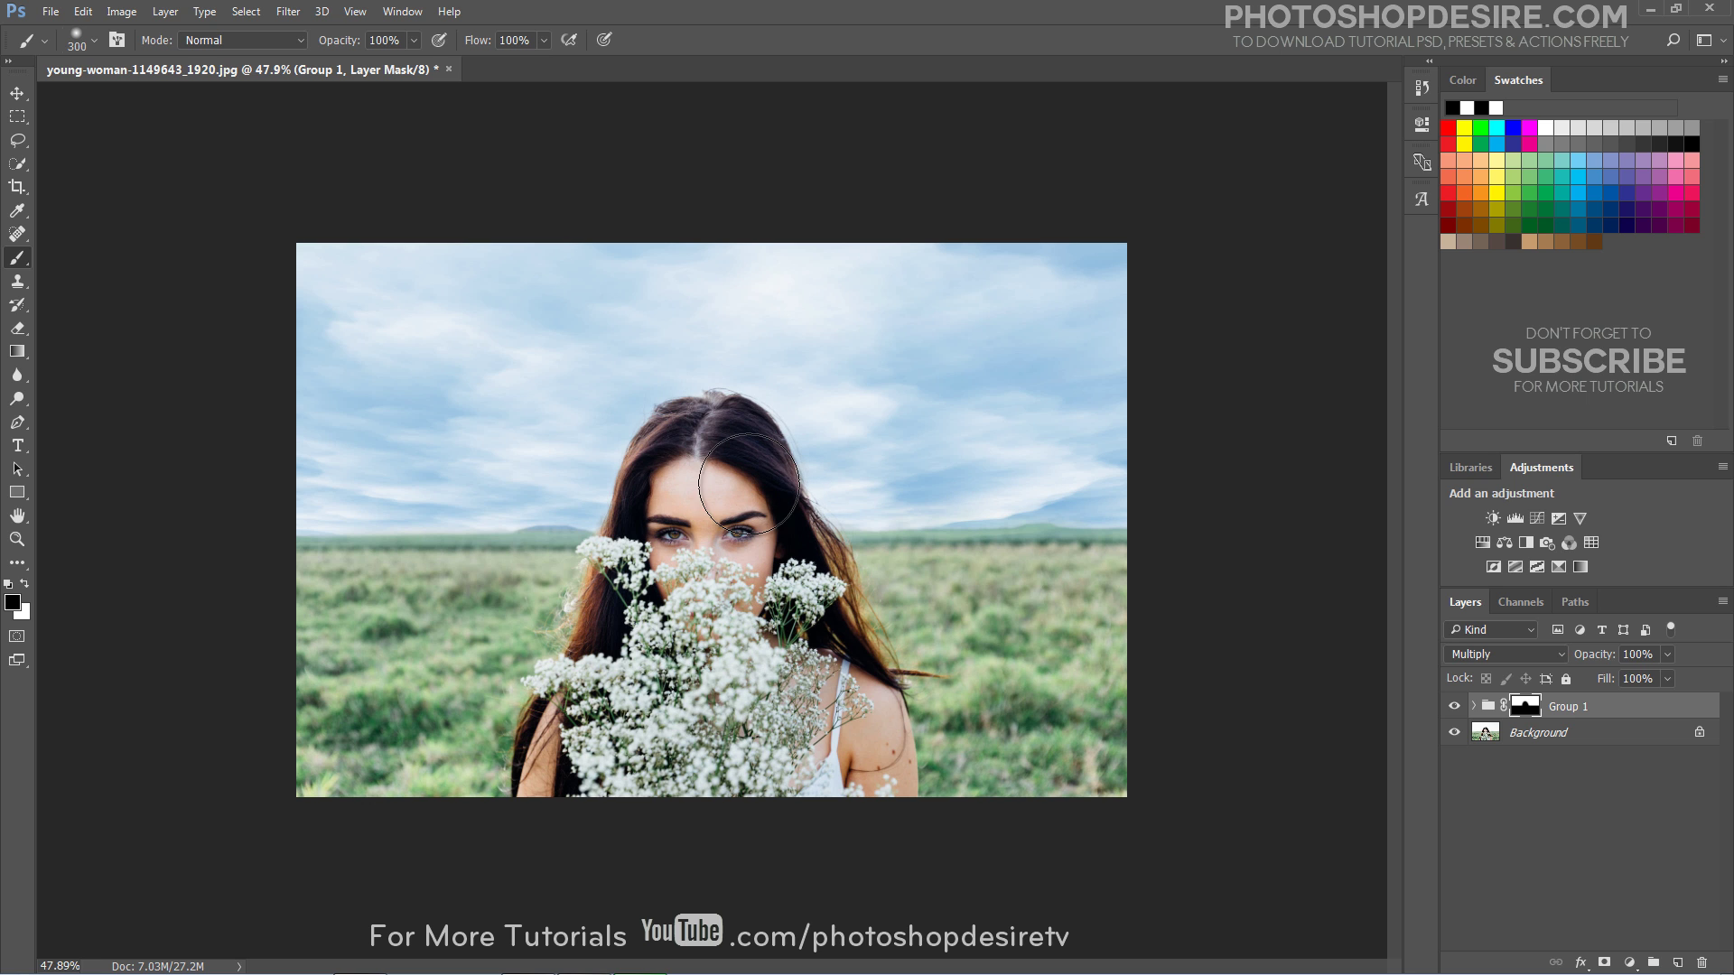
{"action": "scroll", "coordinate": [718, 569], "scroll_direction": "up", "scroll_amount": 4}
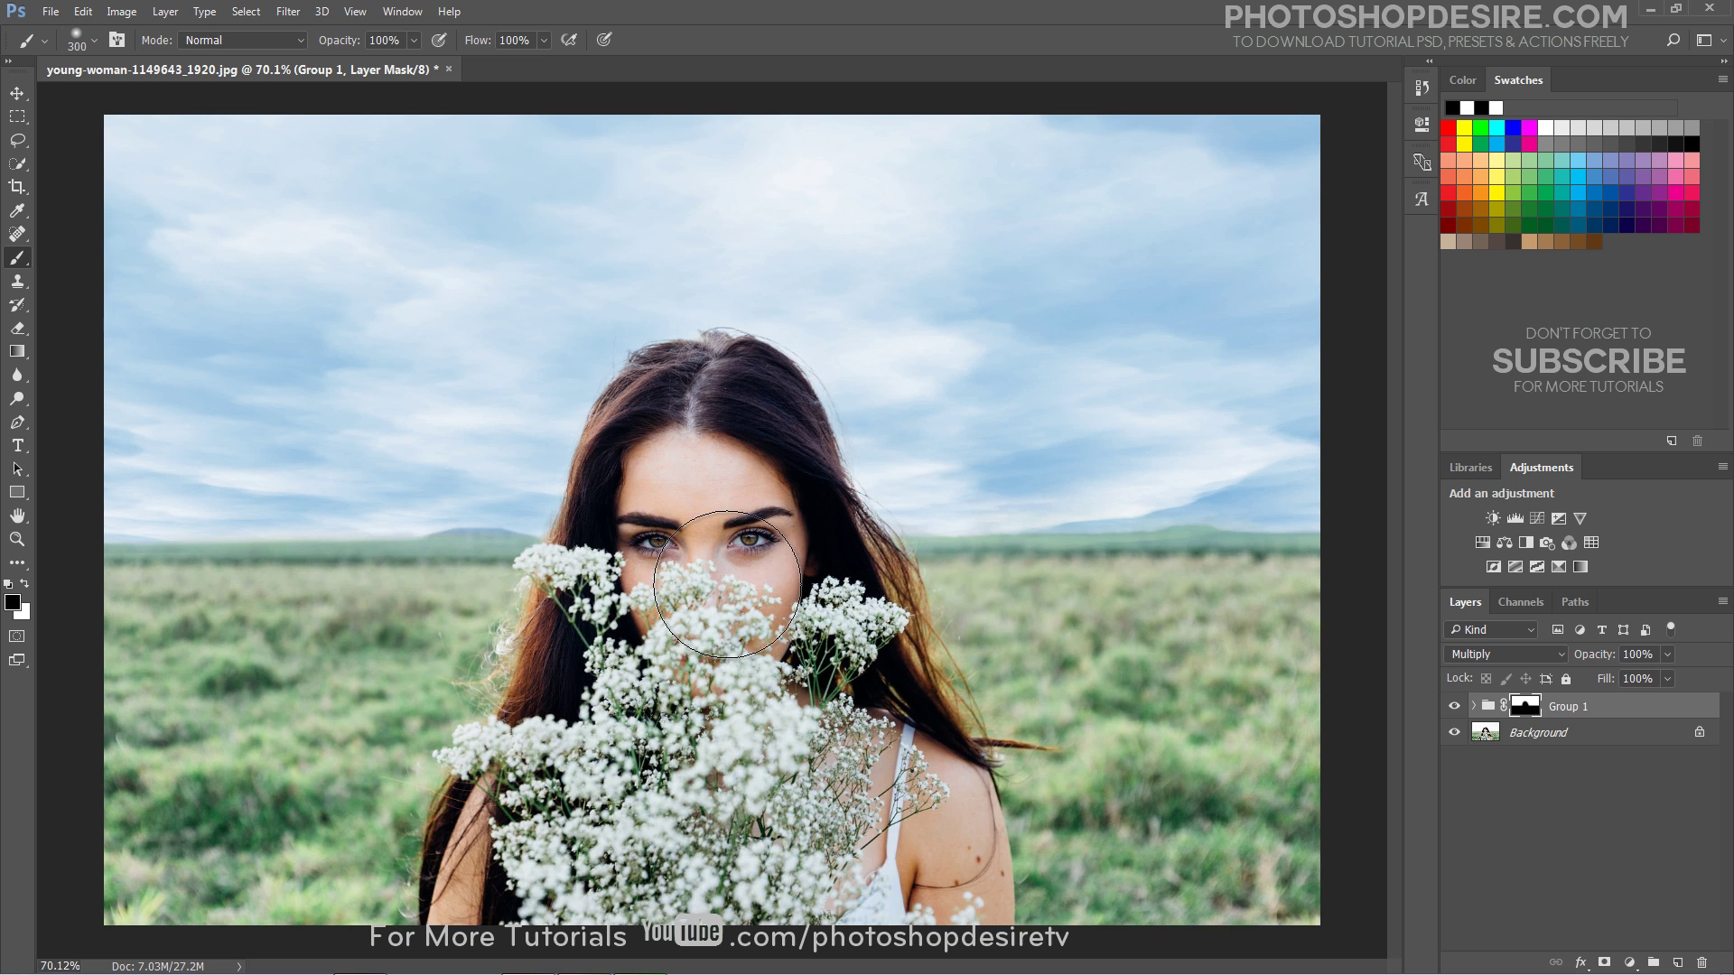
{"action": "scroll", "coordinate": [727, 584], "scroll_direction": "down", "scroll_amount": 1}
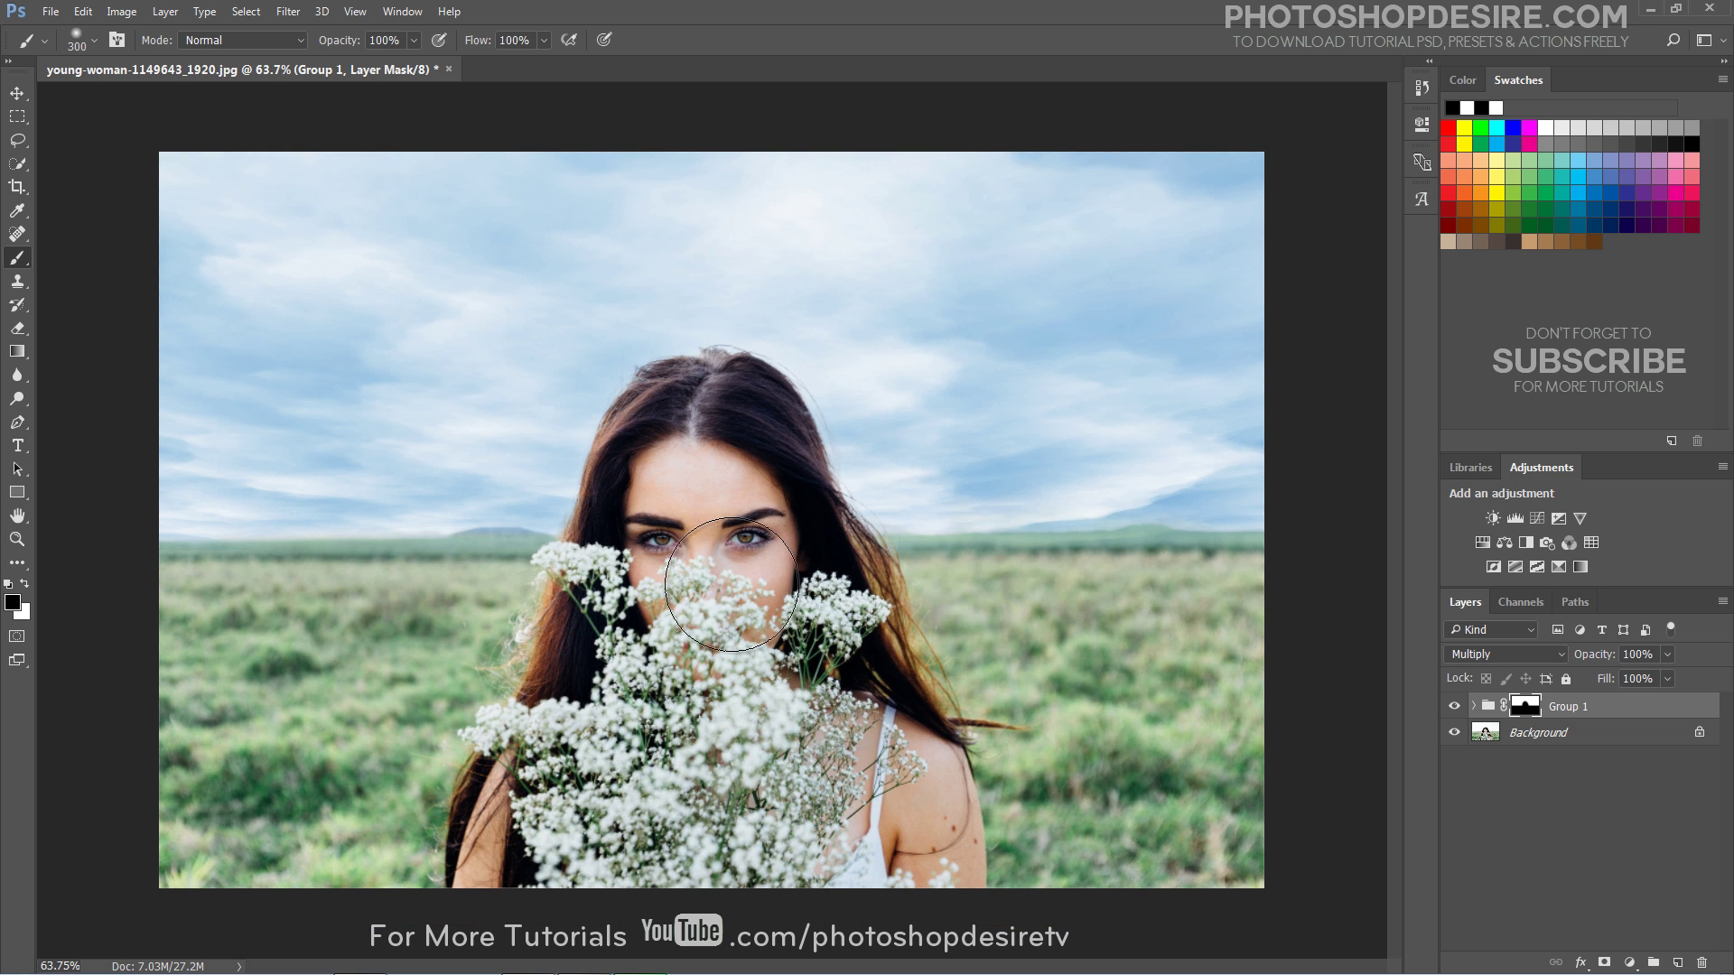
{"action": "left_click", "coordinate": [1455, 706]}
{"action": "left_click", "coordinate": [1455, 706]}
{"action": "left_click", "coordinate": [1454, 706]}
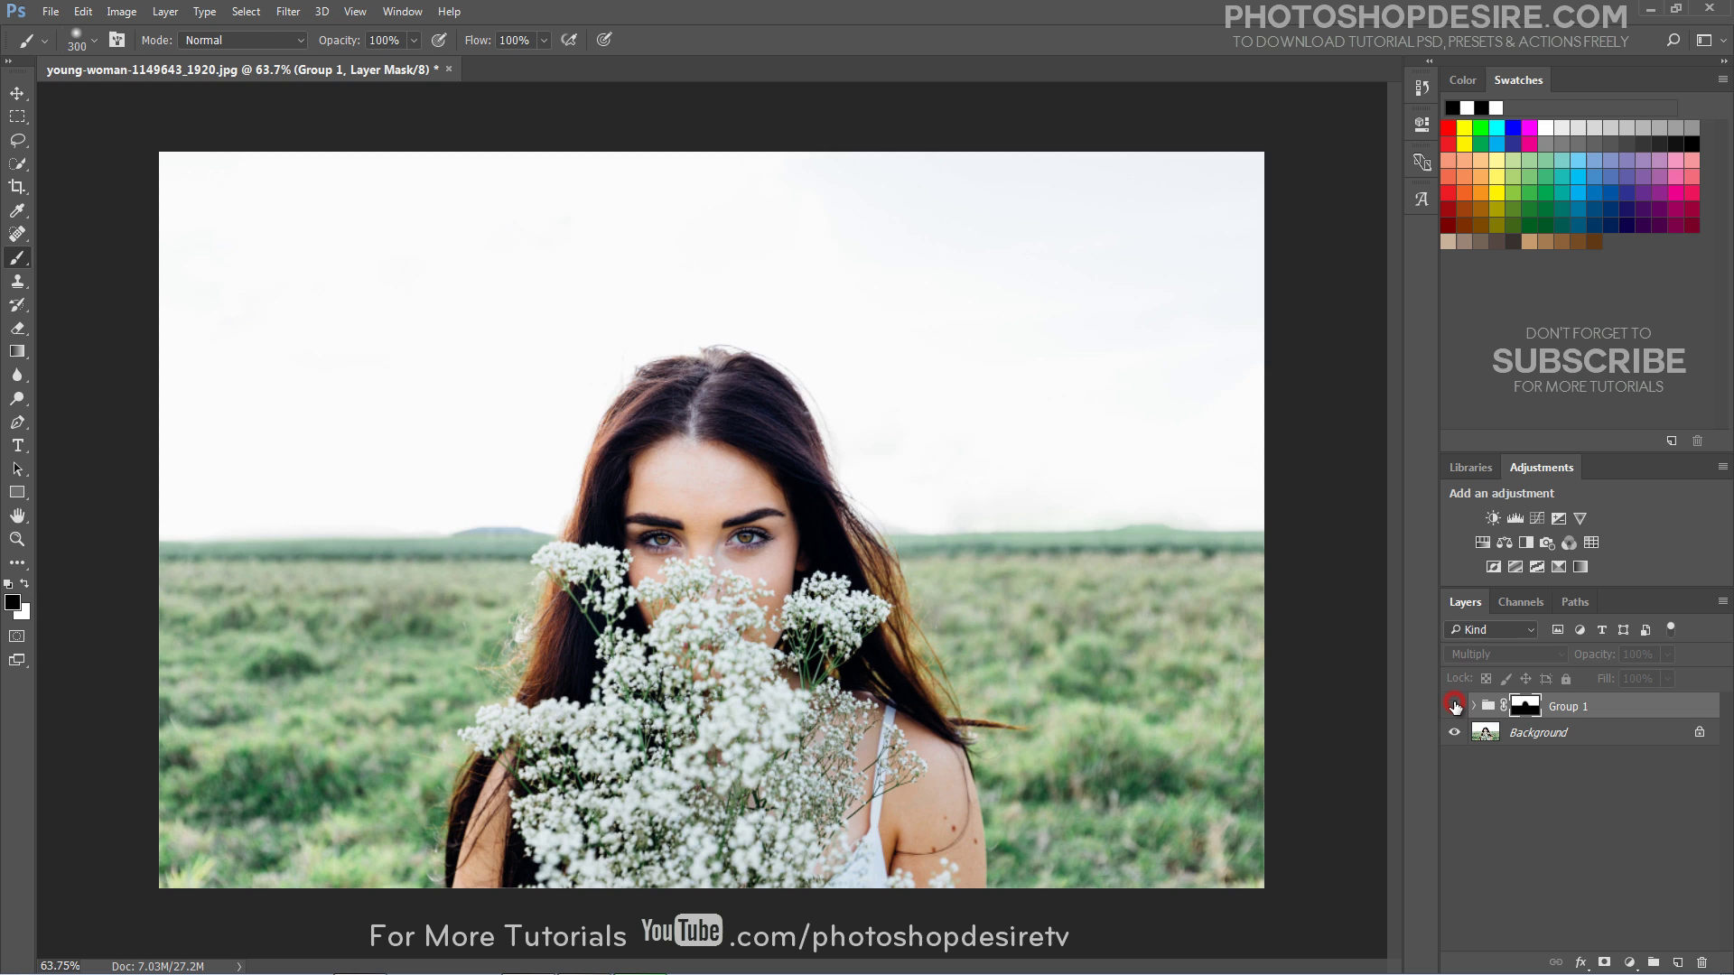
{"action": "left_click", "coordinate": [1455, 706]}
{"action": "left_click", "coordinate": [1454, 706]}
{"action": "left_click", "coordinate": [1453, 706]}
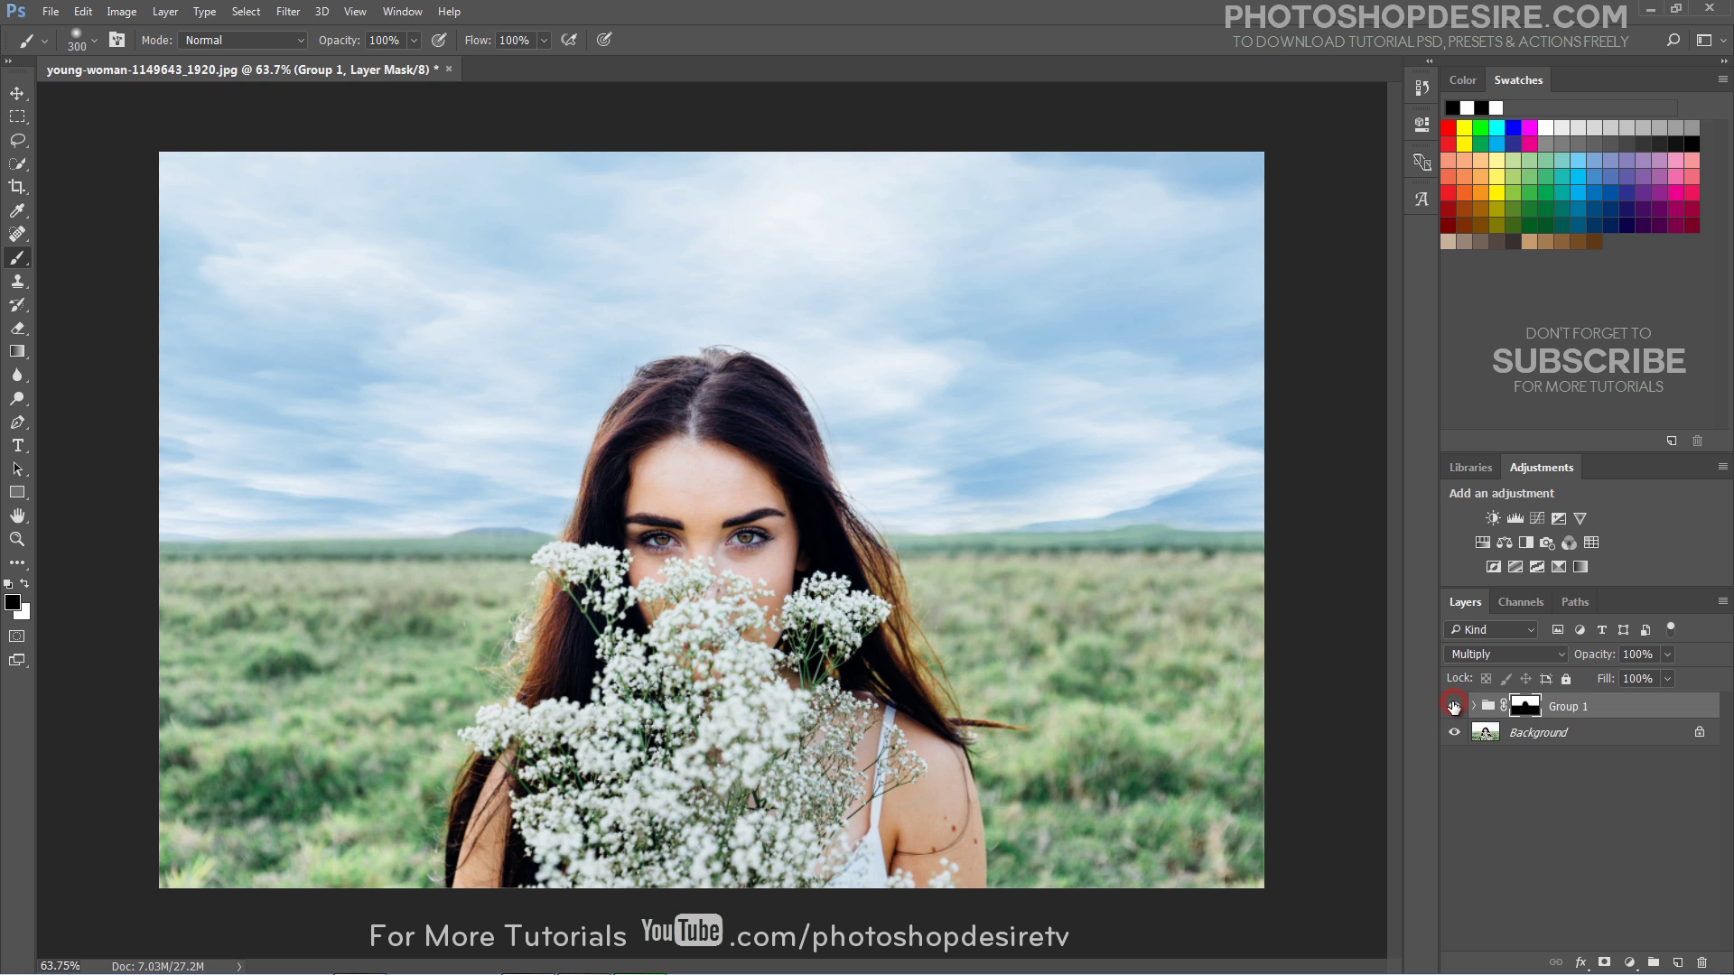